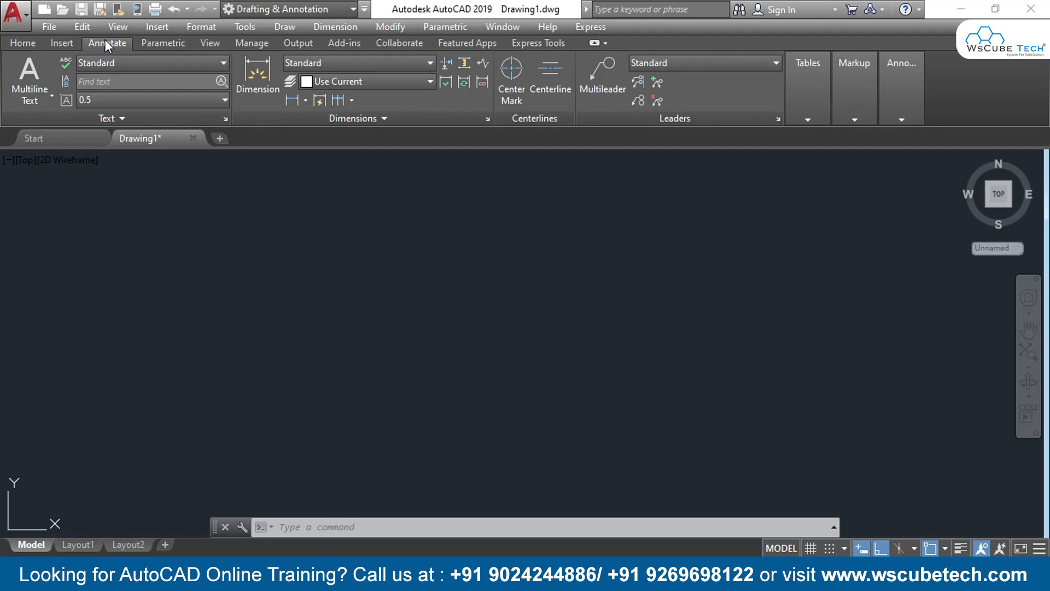
left_click(111, 120)
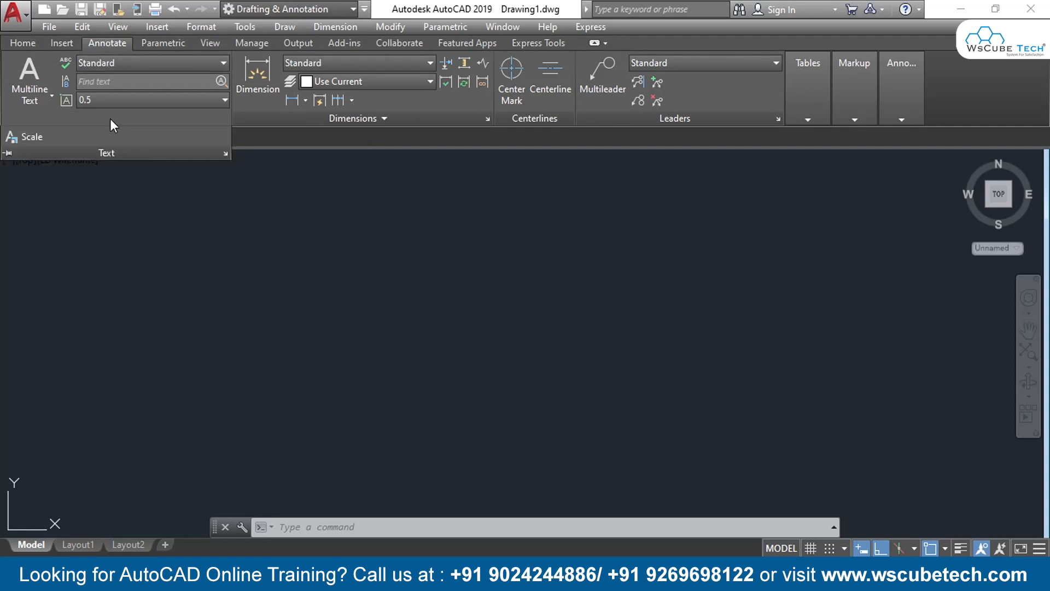
left_click(36, 137)
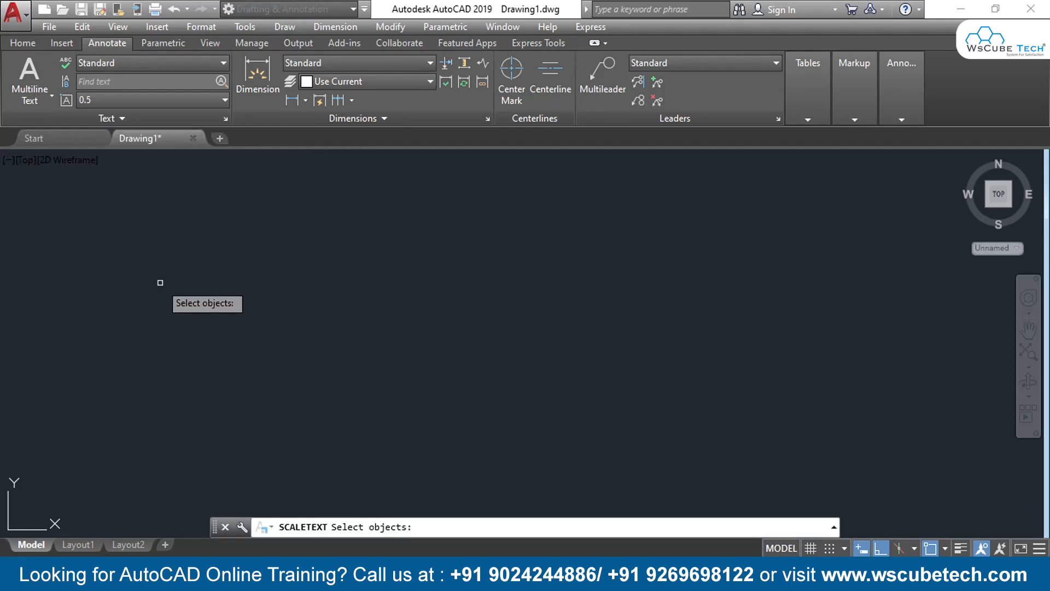
key("Escape")
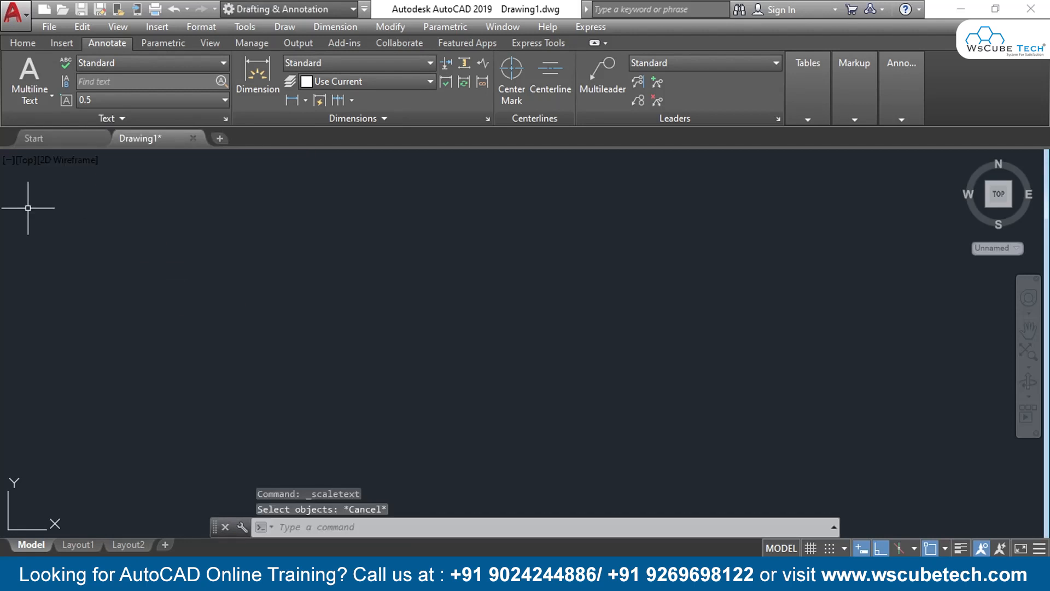
Create single-line text reading "autocad" in the empty drawing with height 0.5 and rotation 0, turning Ortho off
left_click(45, 100)
left_click(49, 151)
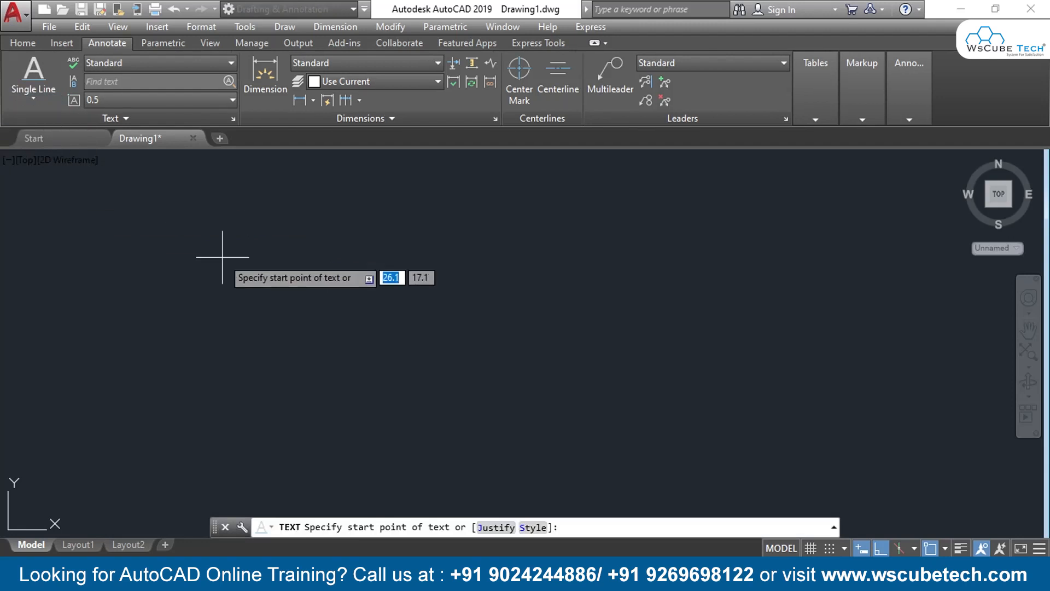
left_click(271, 230)
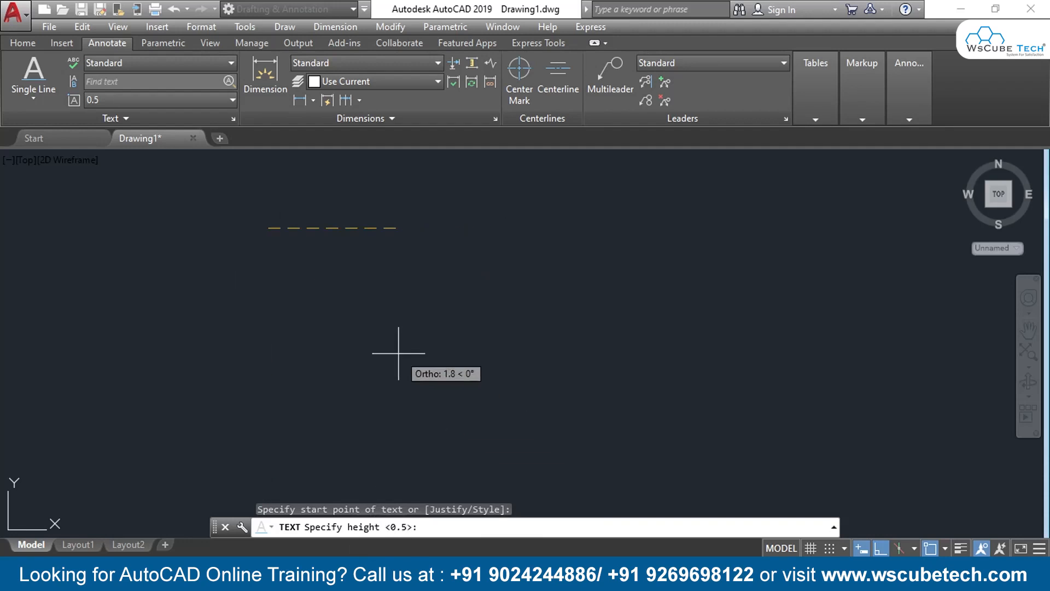
key("F8")
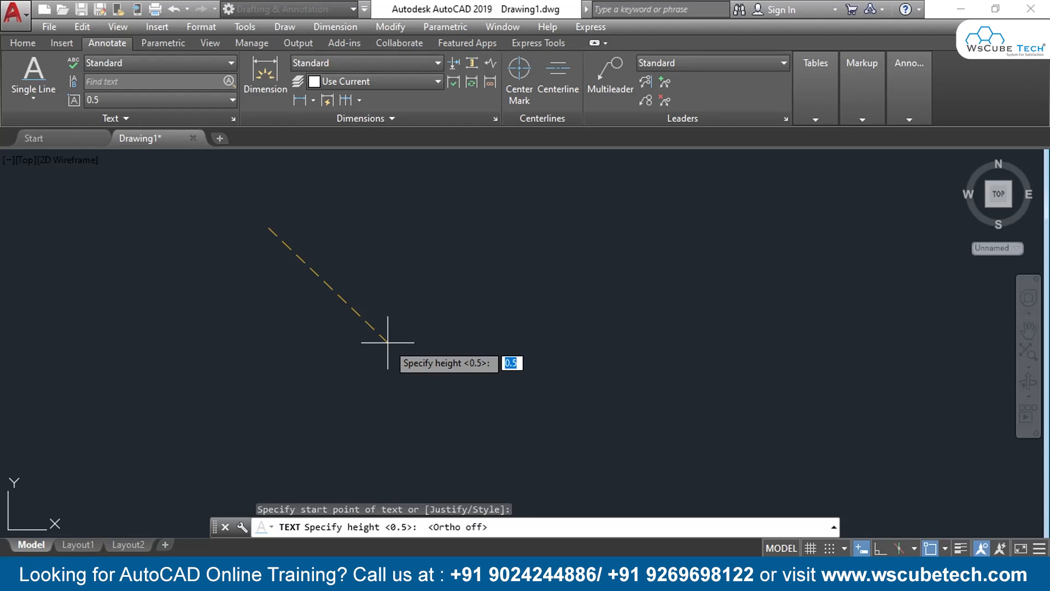
key("Return")
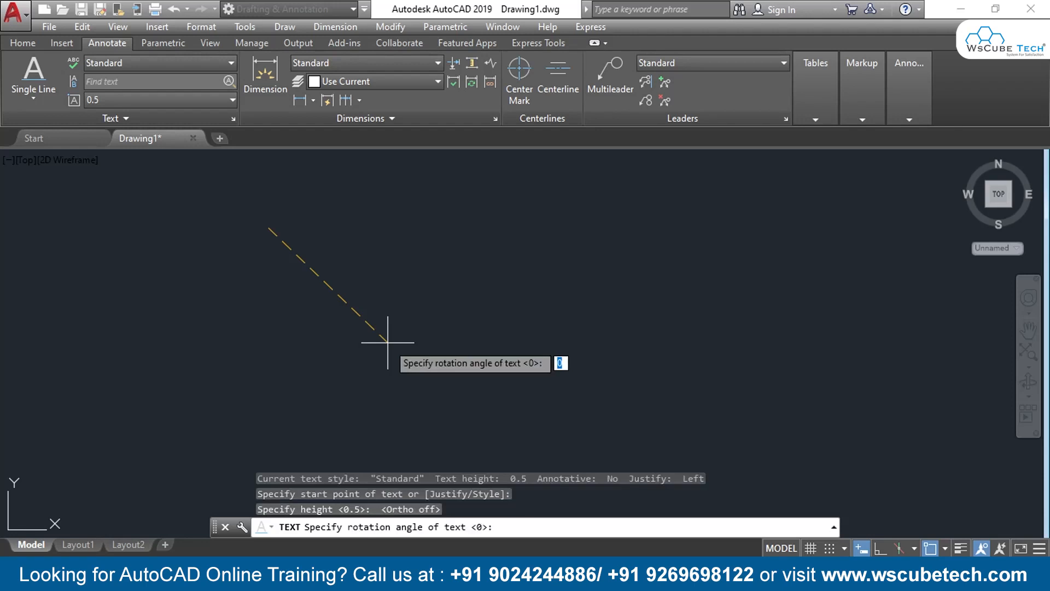
key("Return")
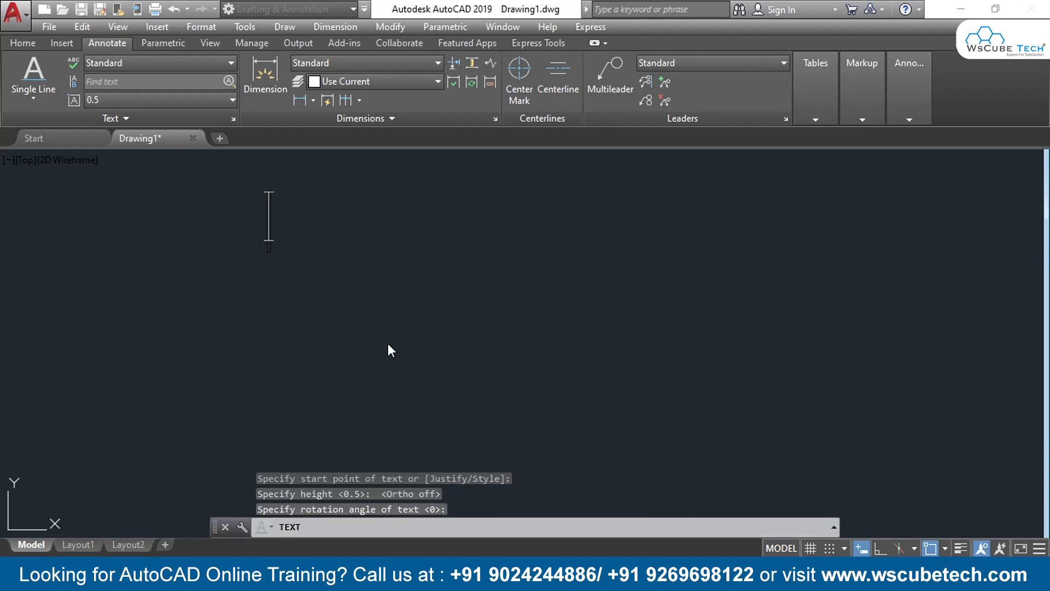
type("auto")
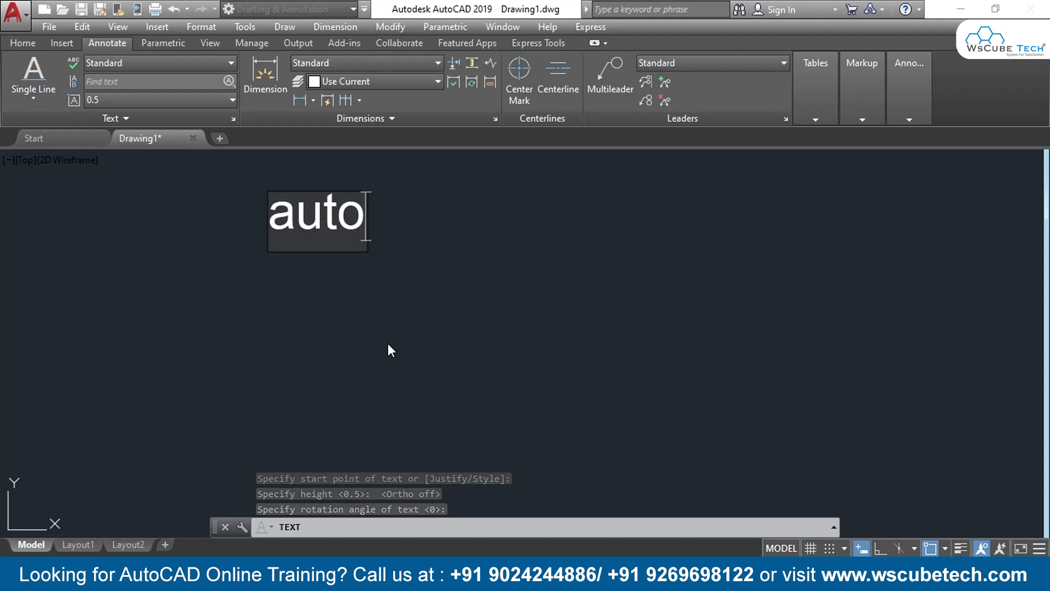
type("cad")
key("Return")
key("Return")
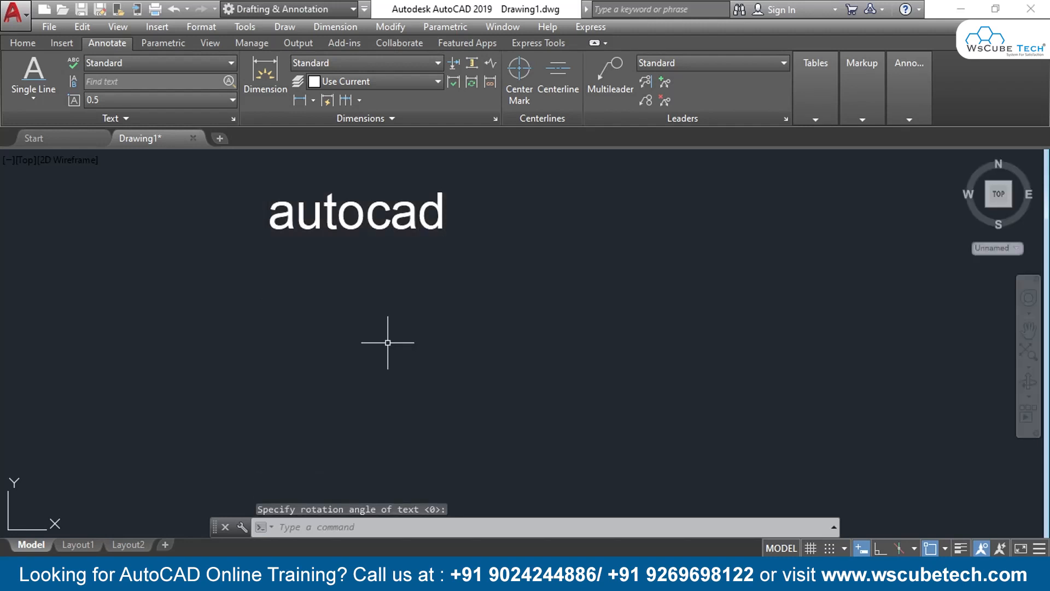
Scale the "autocad" text with SCALETEXT to a model height of 1, using the Existing base point
middle_click_drag(376, 258, 376, 348)
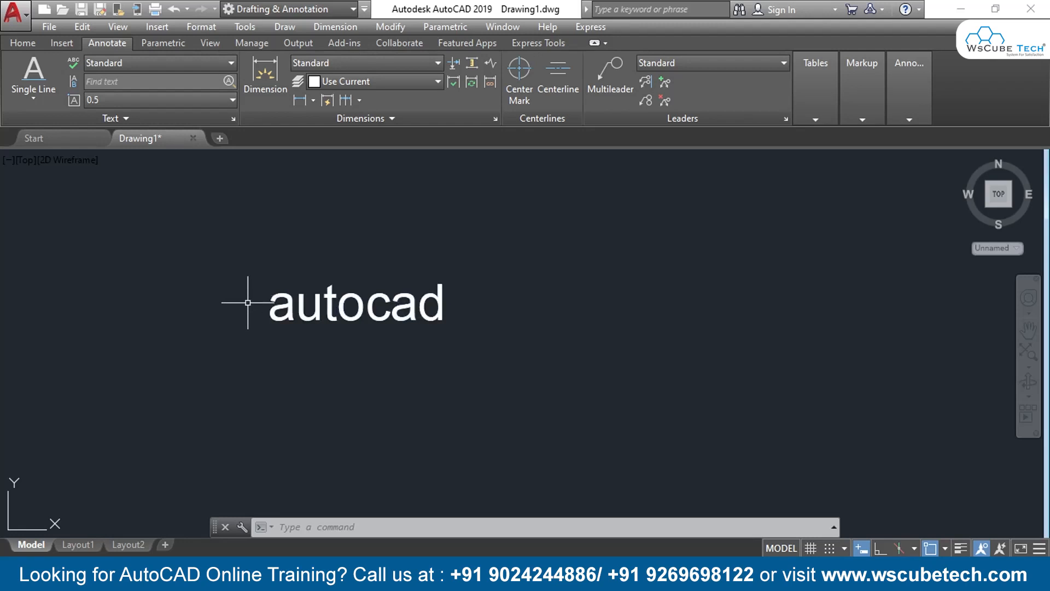
type("SCALETEXT")
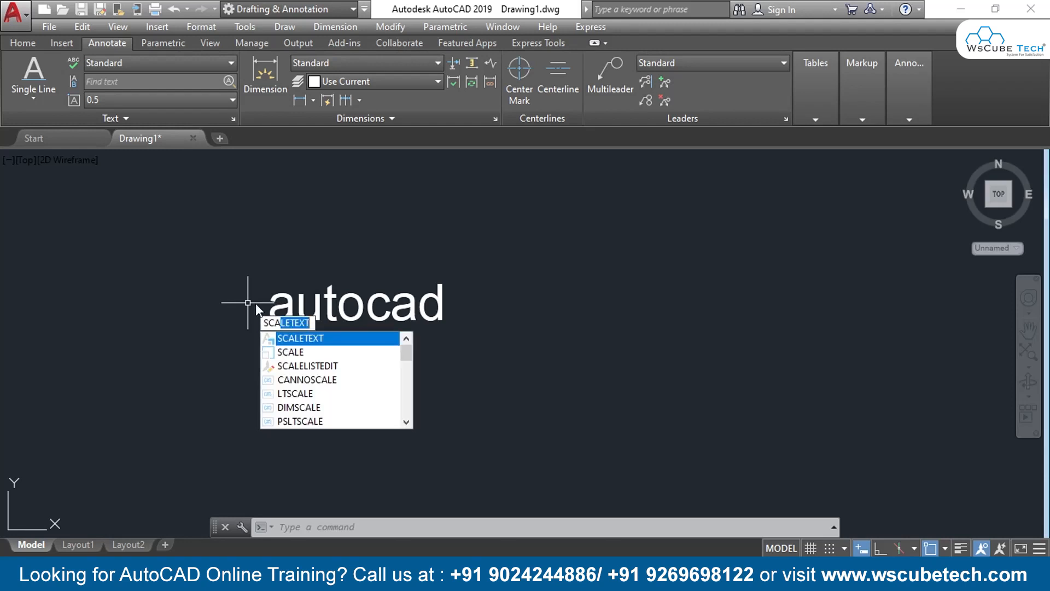
left_click(310, 341)
key("Return")
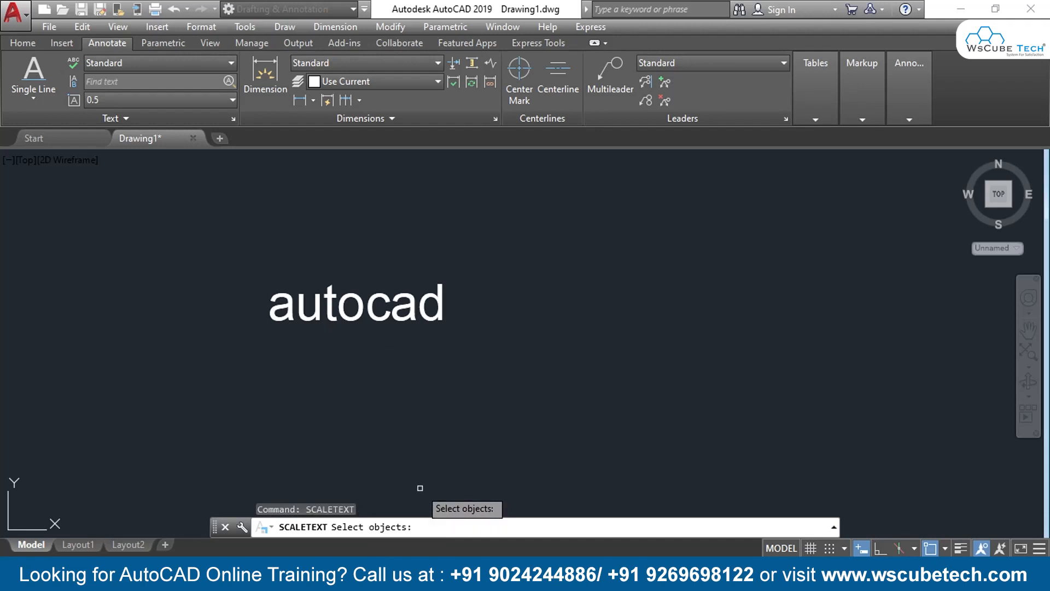
left_click(478, 257)
left_click(266, 349)
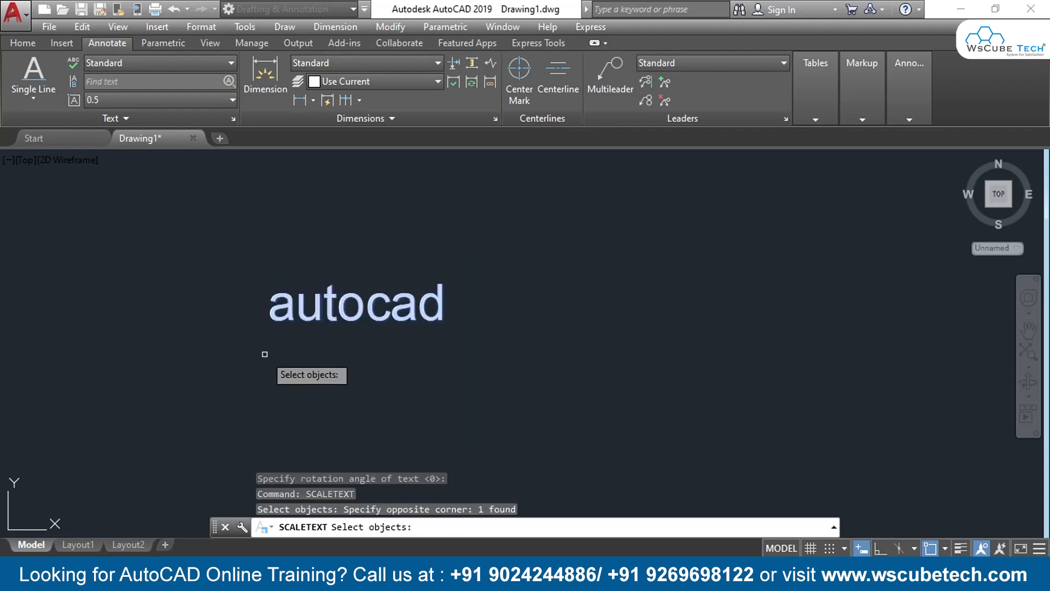
key("Return")
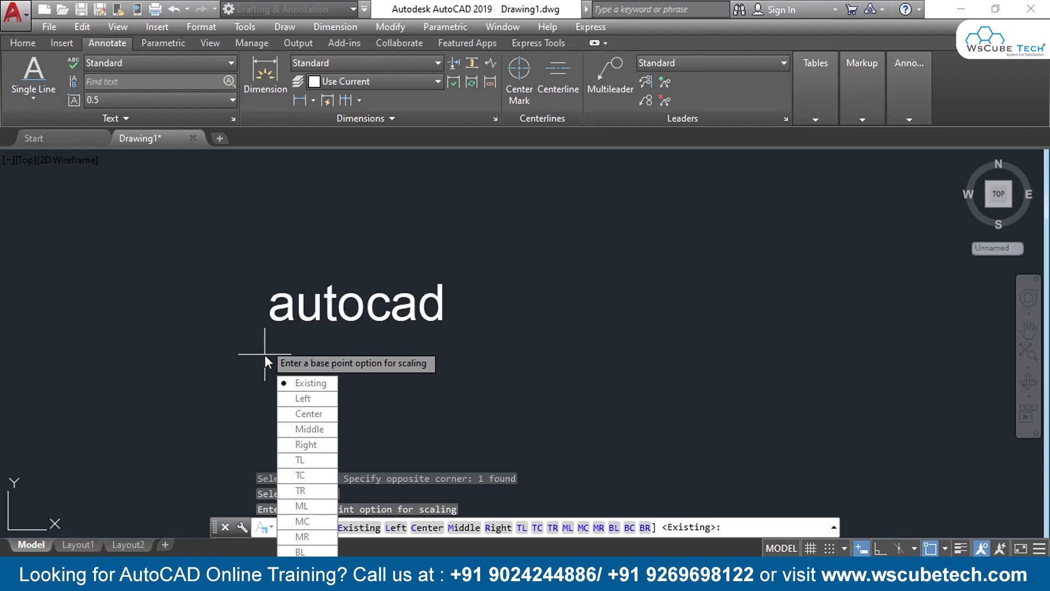
key("Return")
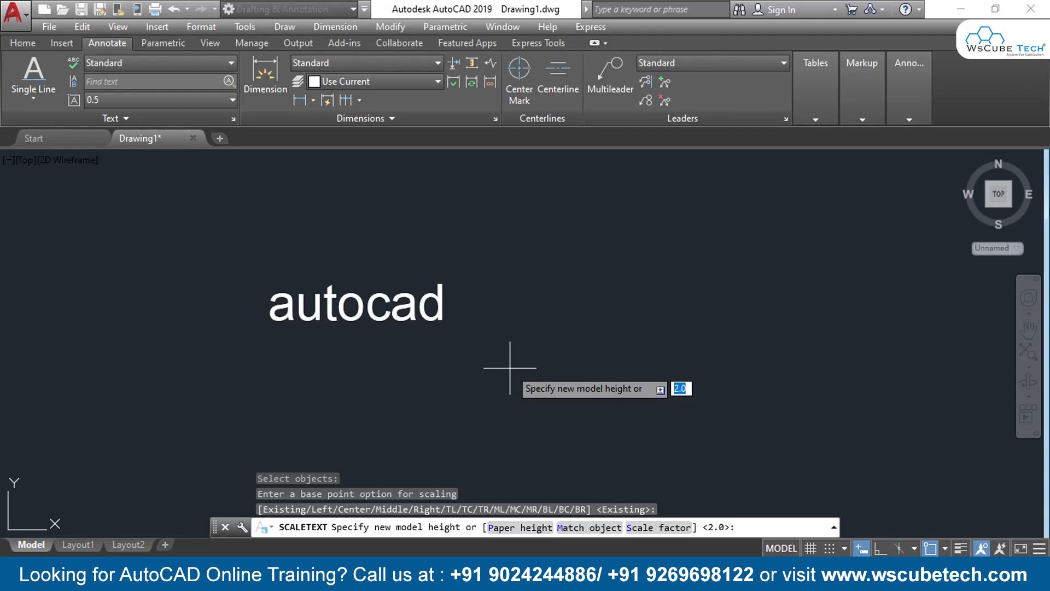
type("1")
key("Return")
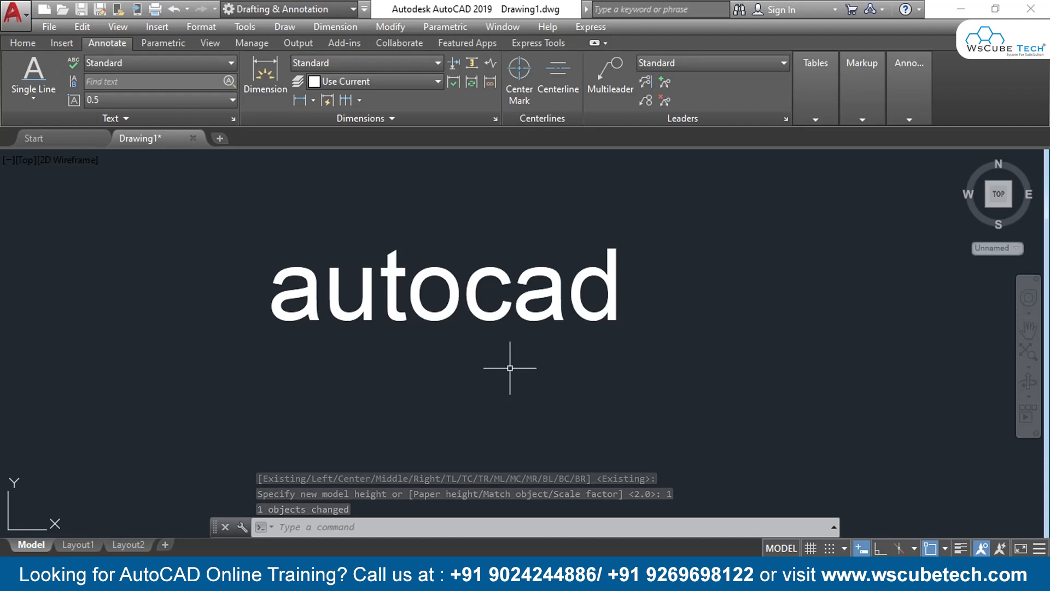
Undo the last scaling of the "autocad" text
right_click(491, 315)
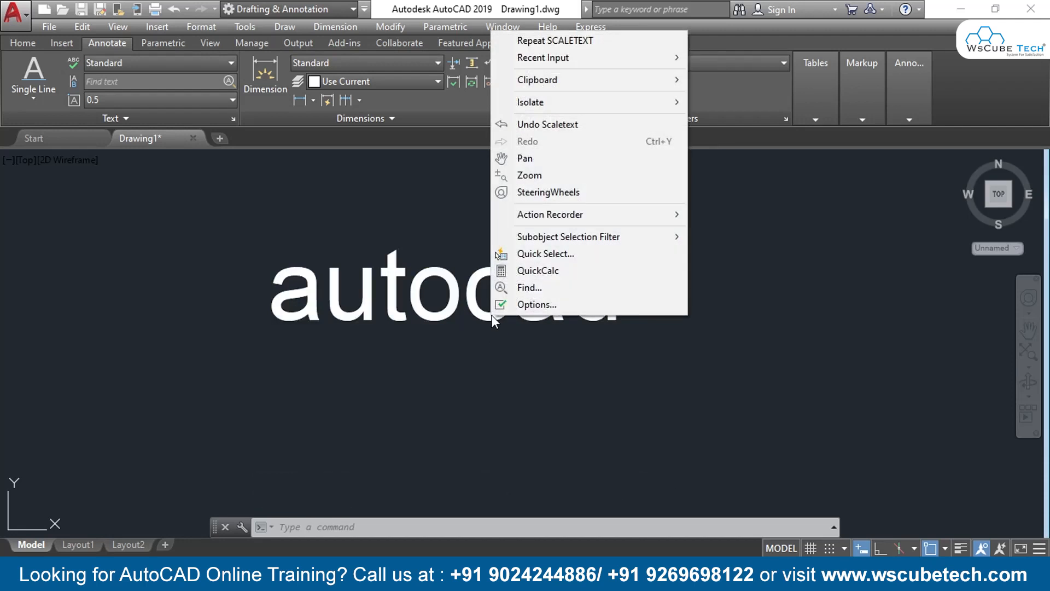
left_click(425, 374)
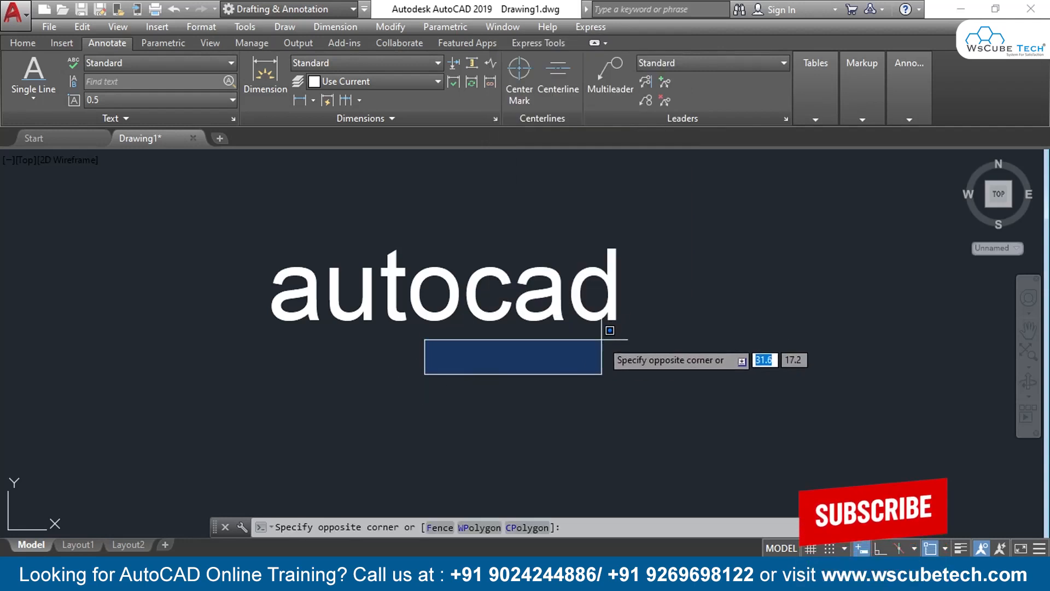
key("Escape")
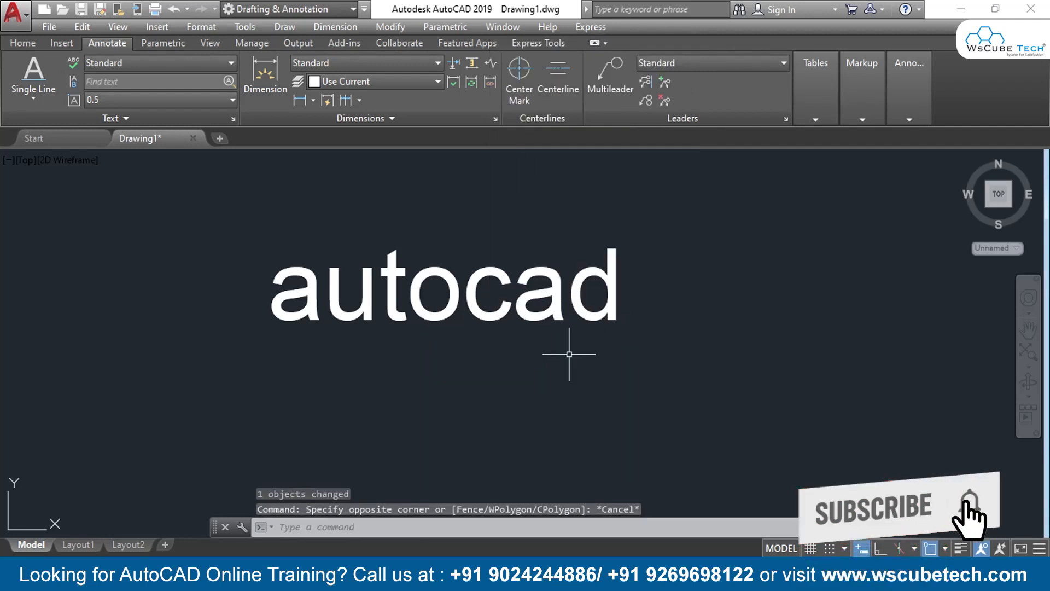
middle_click_drag(601, 347, 344, 345)
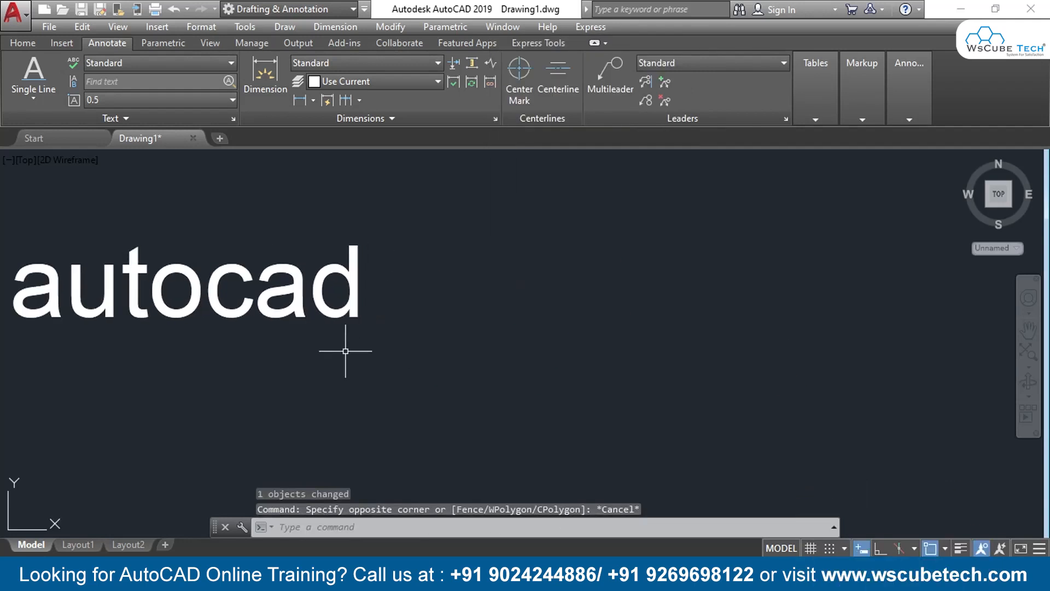
key("ctrl+z")
key("ctrl+z")
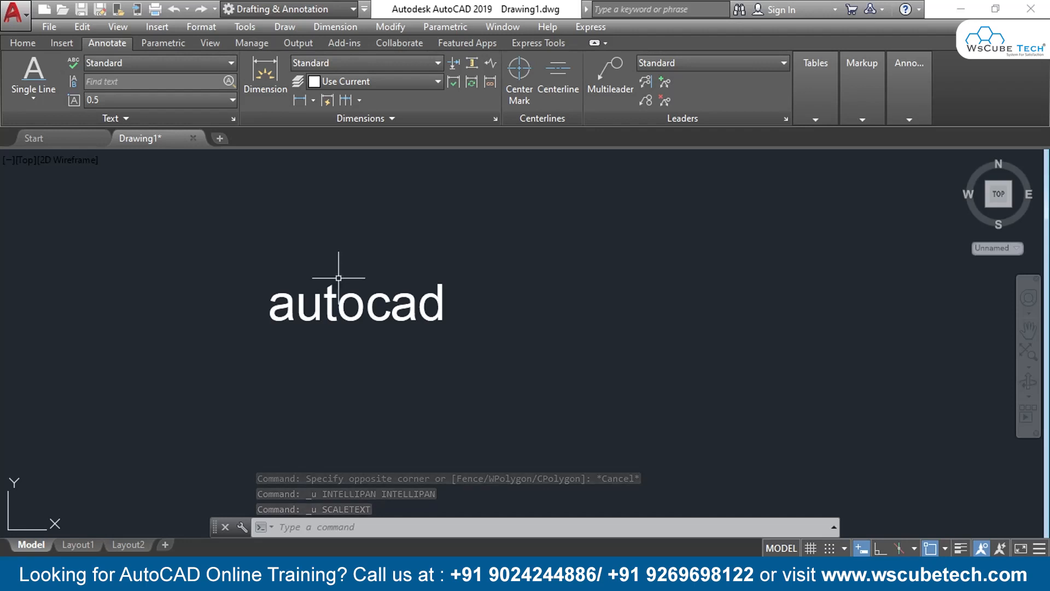
left_click(140, 118)
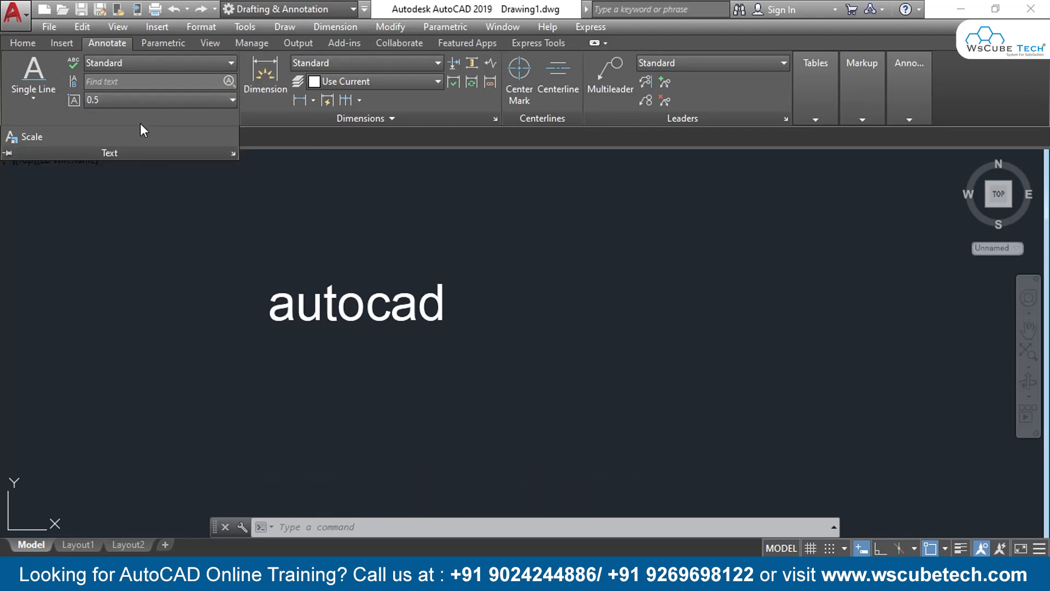
left_click(27, 135)
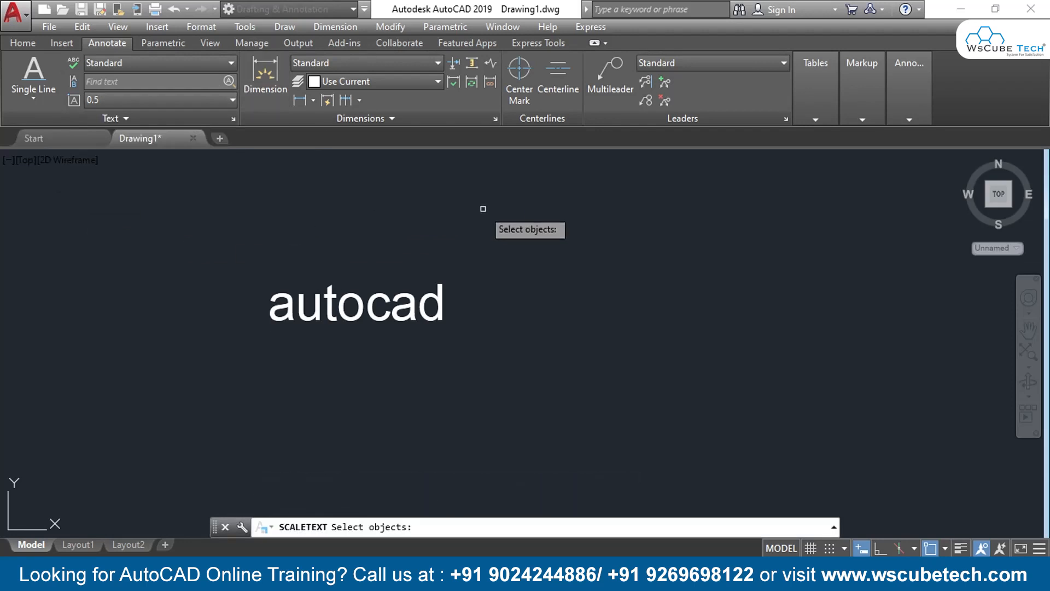
left_click(487, 233)
left_click(206, 375)
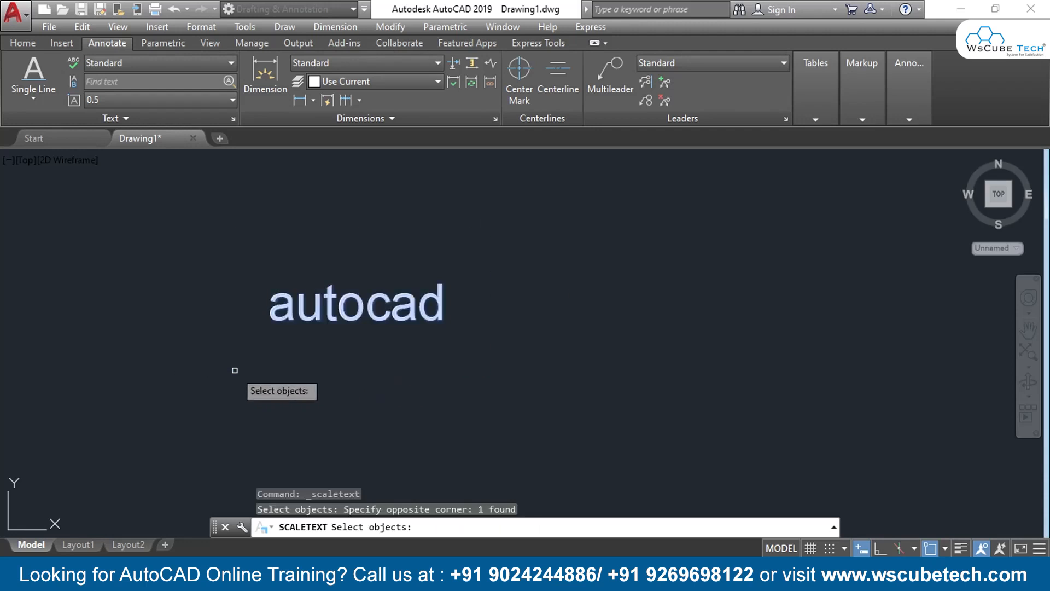
key("Return")
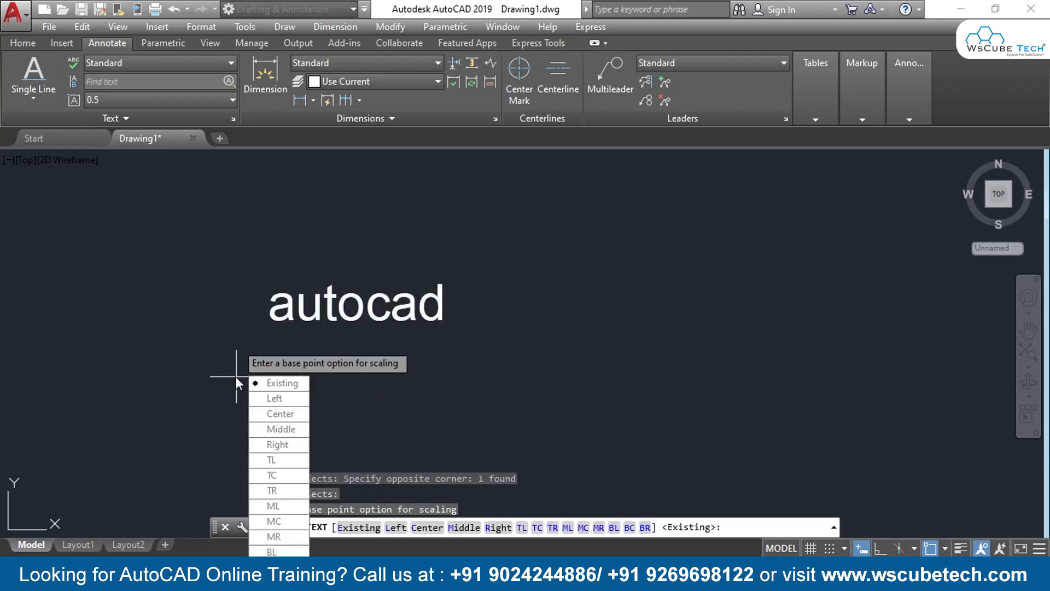
key("Return")
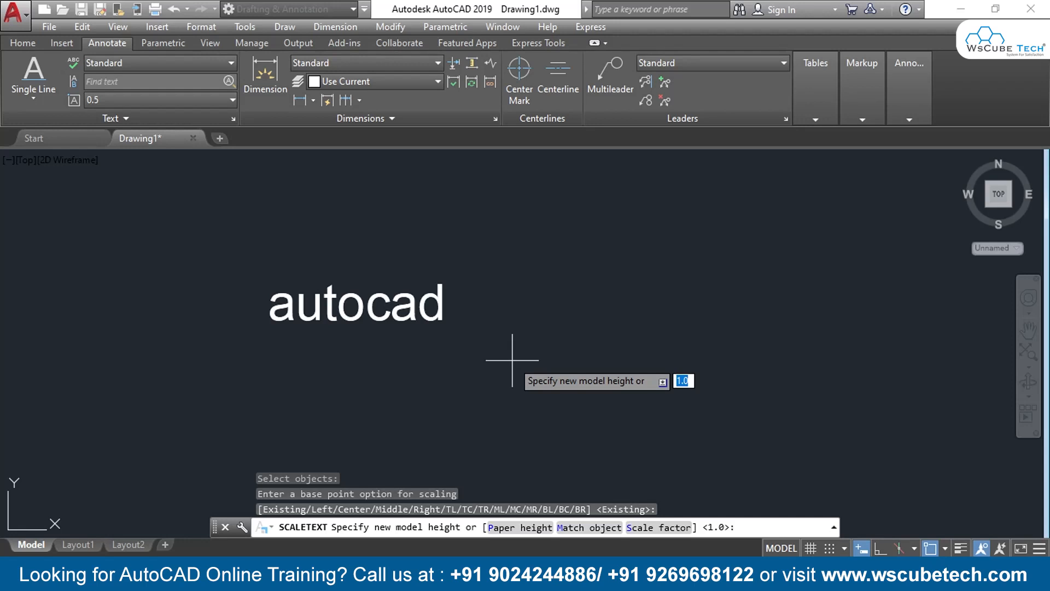
key("Escape")
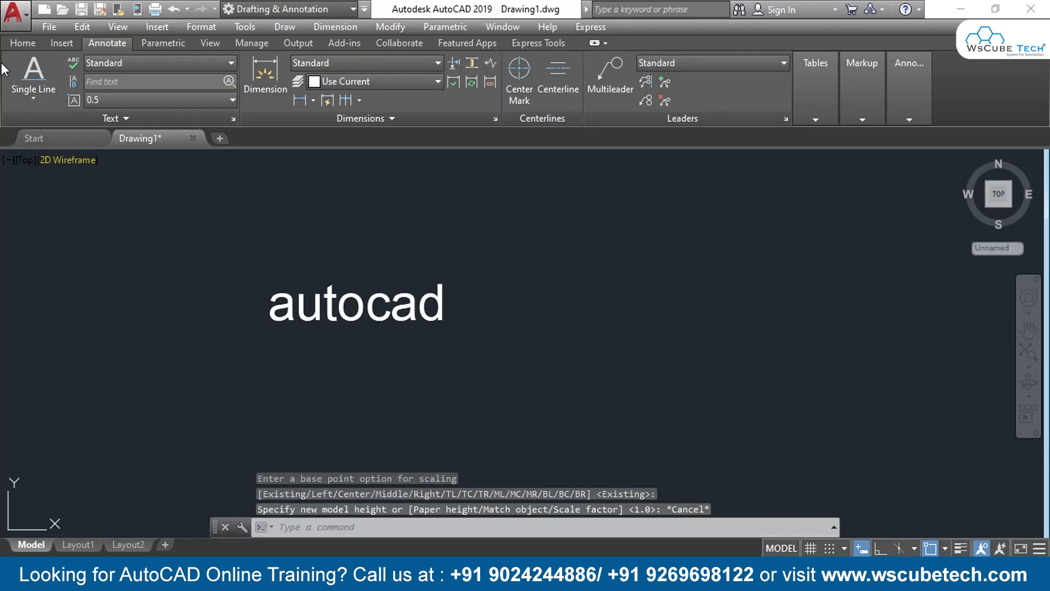
Create a second single-line text reading "autocad" beside the first one, with height 2 and rotation 0
left_click(32, 100)
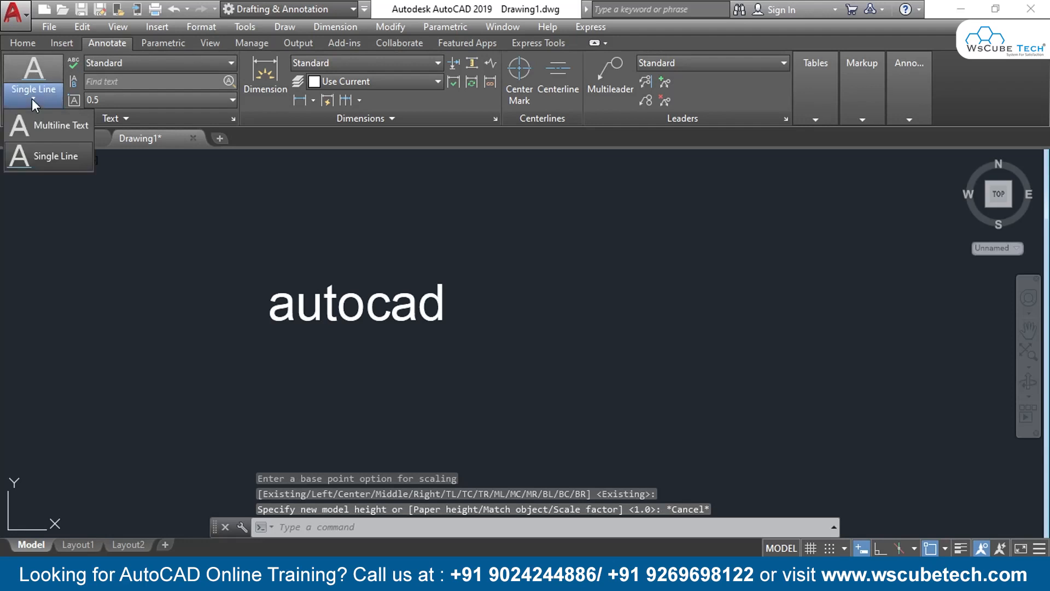
left_click(48, 159)
middle_click_drag(554, 267, 420, 248)
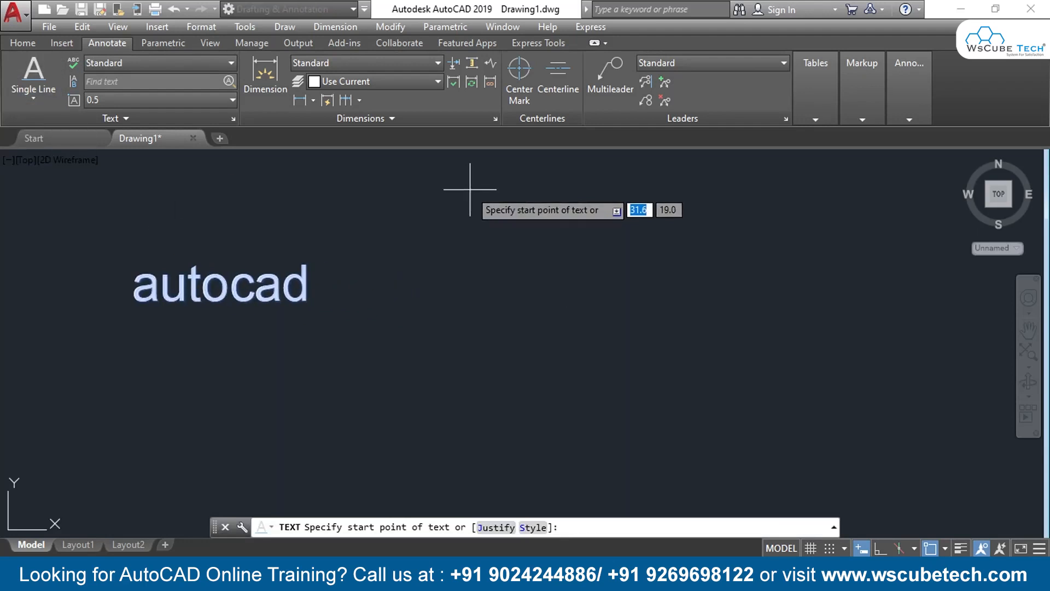
left_click(478, 253)
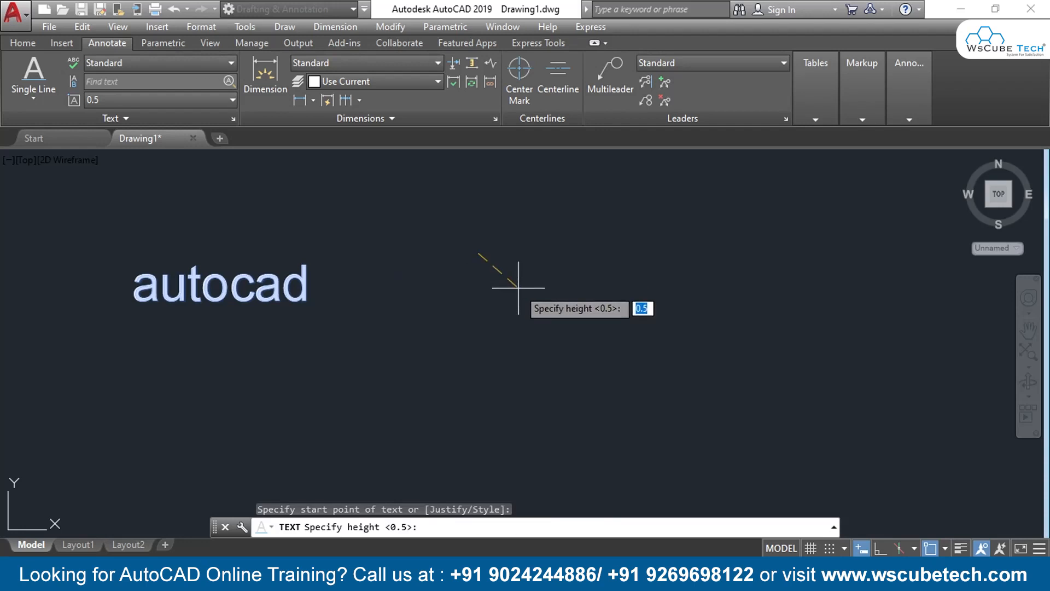
type("2")
key("Return")
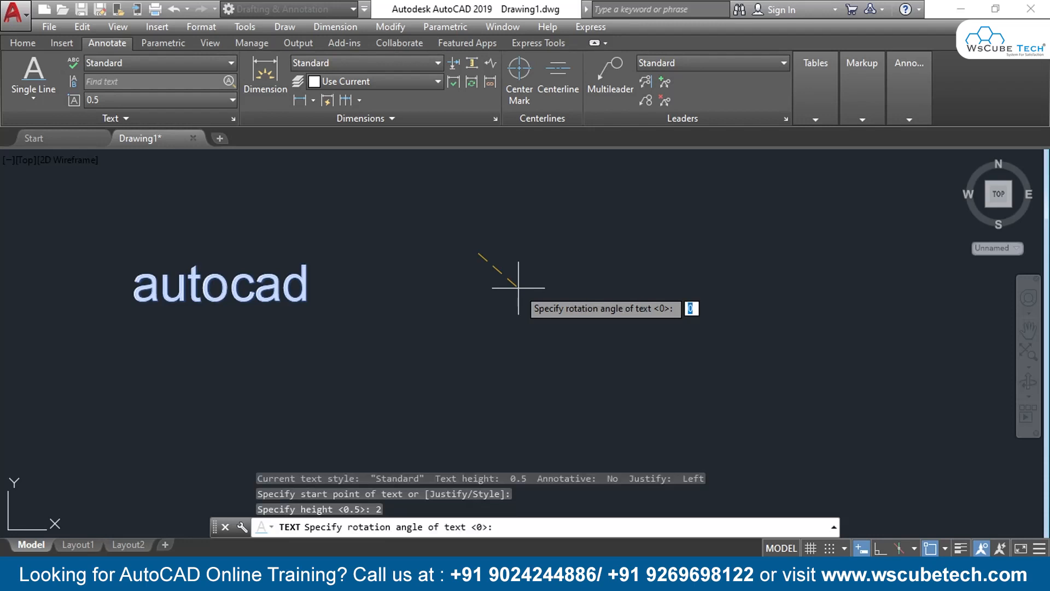
key("Return")
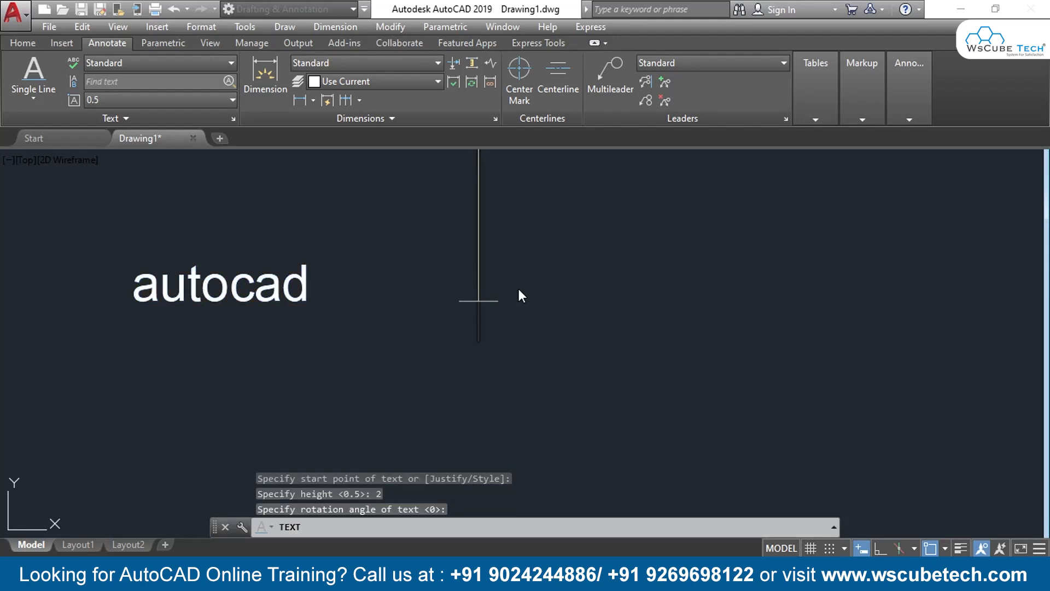
type("autocad")
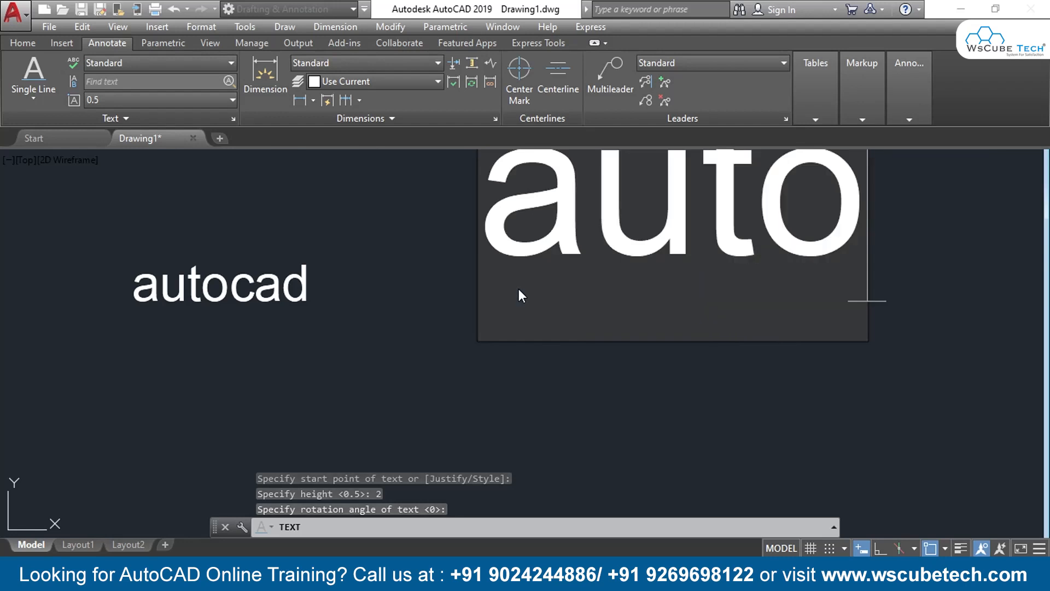
key("Return")
key("Return")
scroll(518, 290, "down", 3)
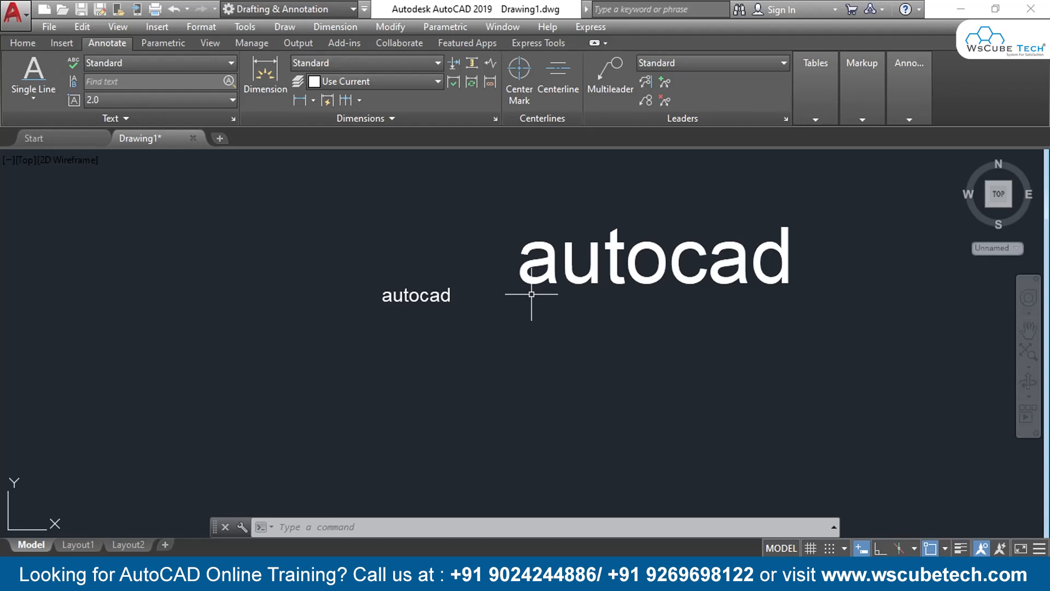
Scale the larger "autocad" text with SCALETEXT, using the Existing base point and matching the height of the smaller text object
left_click(98, 117)
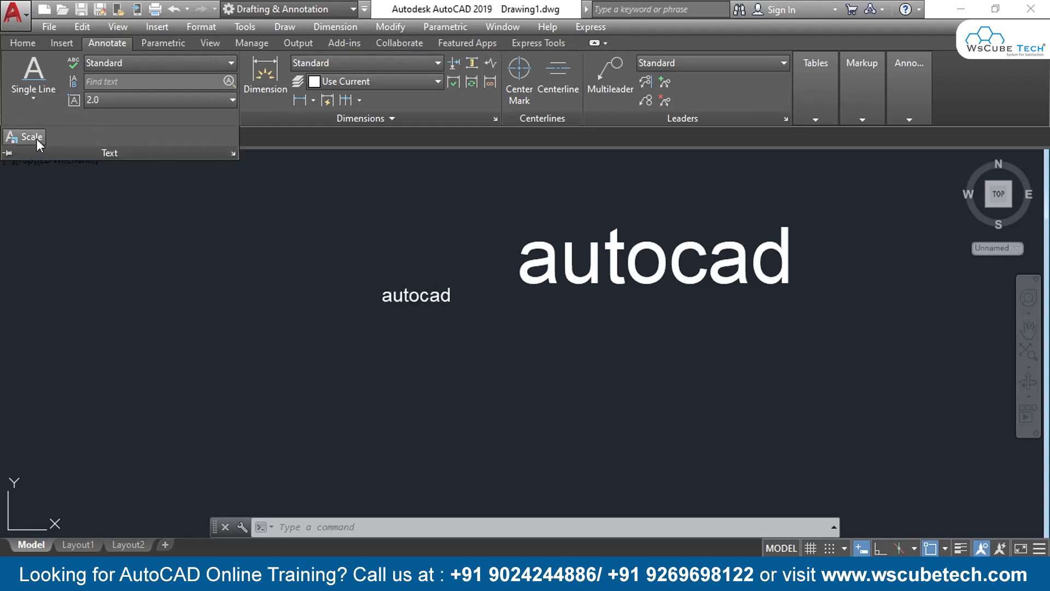
left_click(35, 138)
left_click(826, 211)
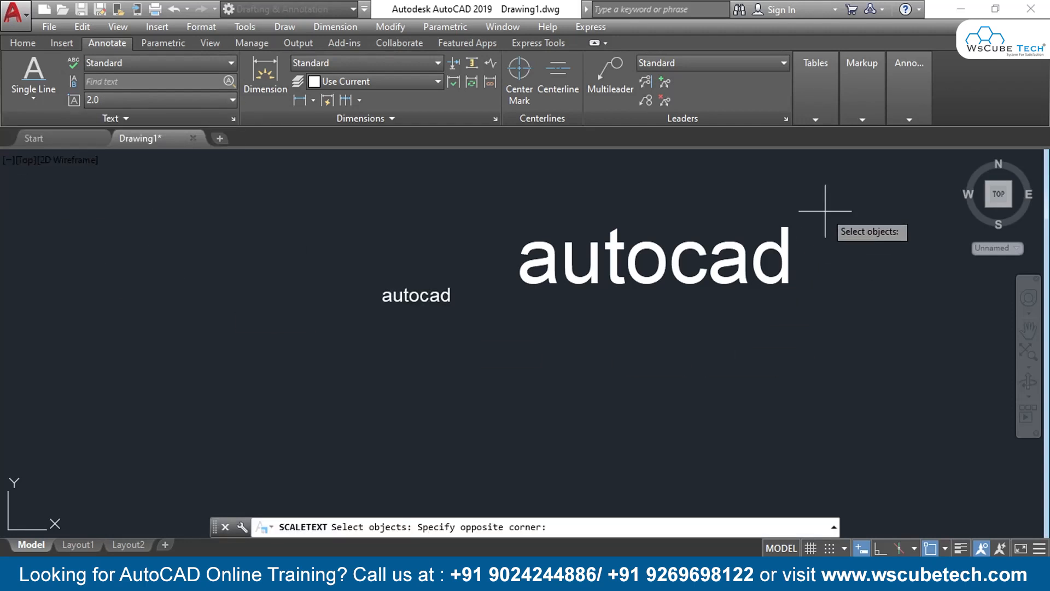
left_click(531, 314)
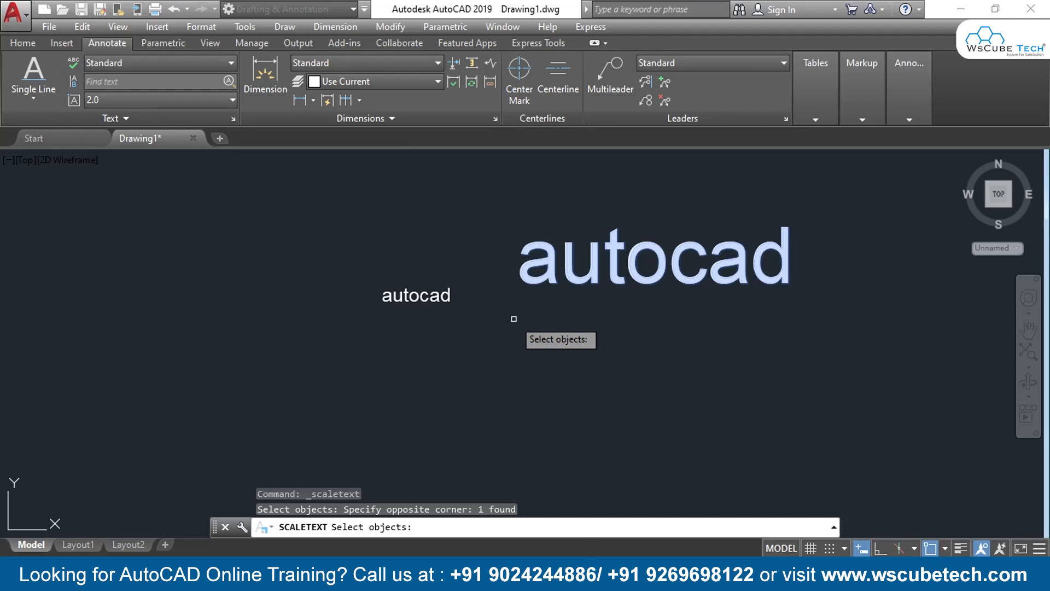
key("Return")
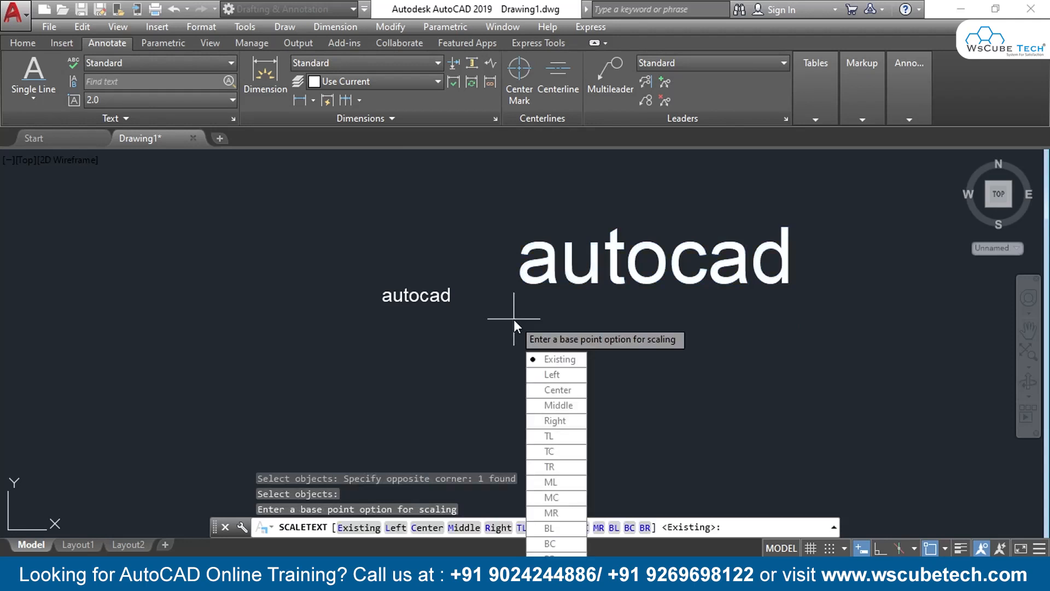
key("Return")
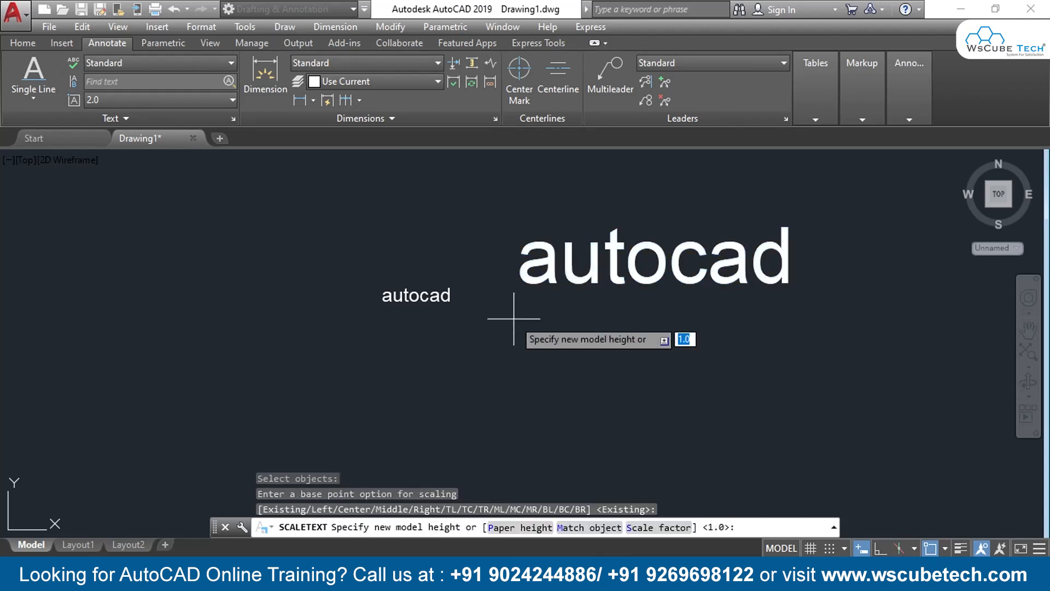
left_click(573, 531)
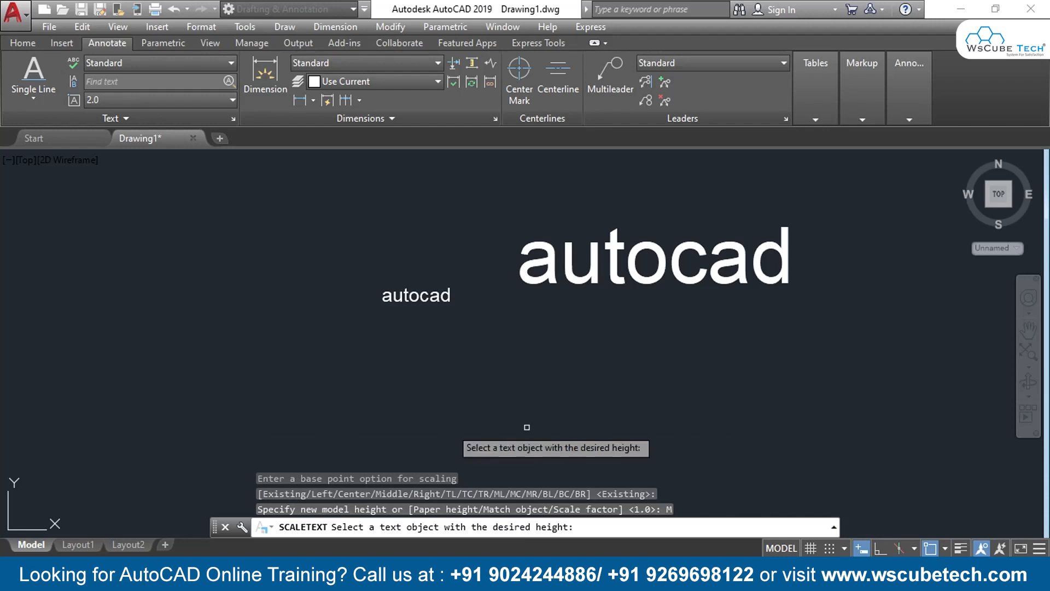
left_click(416, 297)
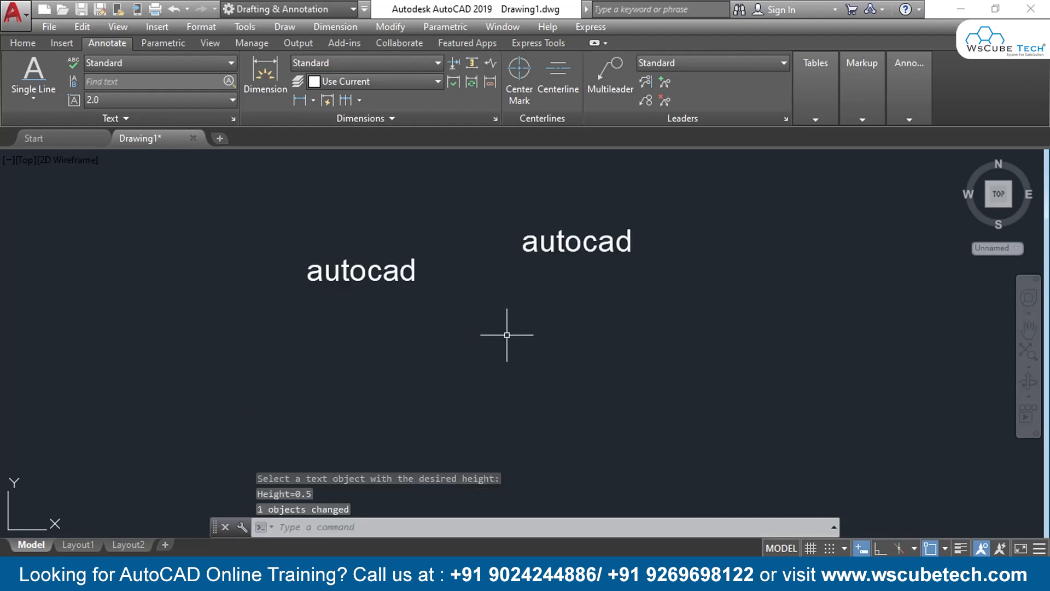
Scale the original "autocad" text with SCALETEXT by a scale factor of 4, using the Existing base point
scroll(508, 336, "up", 3)
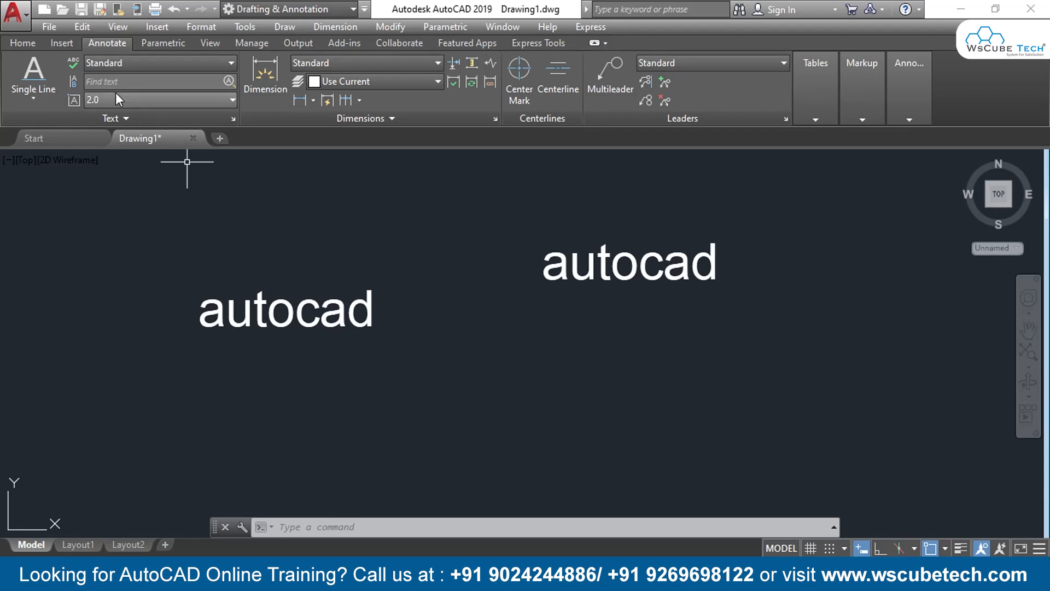
left_click(116, 118)
left_click(24, 137)
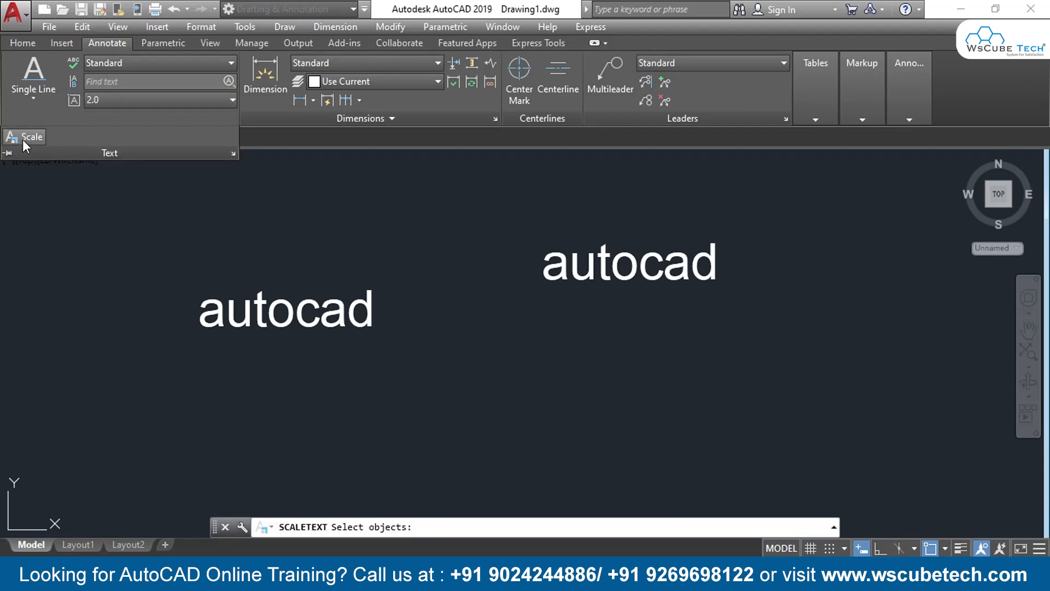
left_click(393, 264)
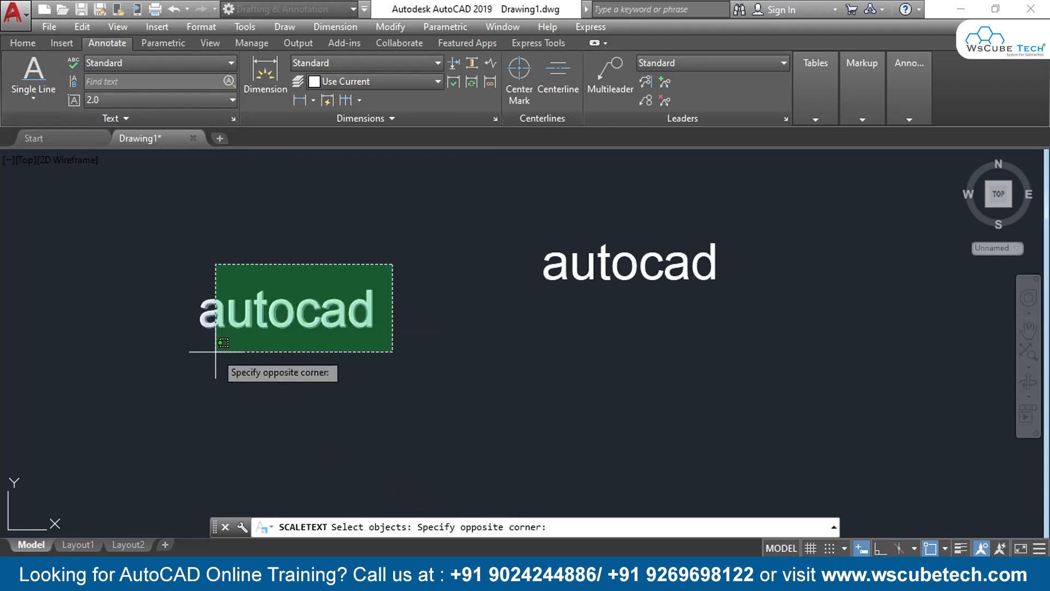
left_click(171, 370)
key("Return")
key("Return")
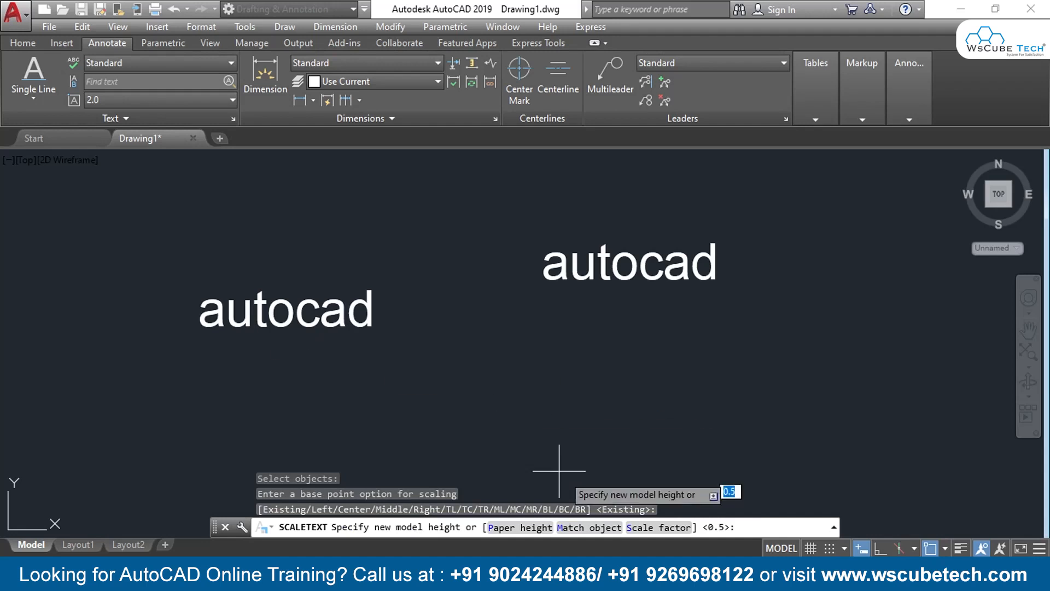
left_click(640, 528)
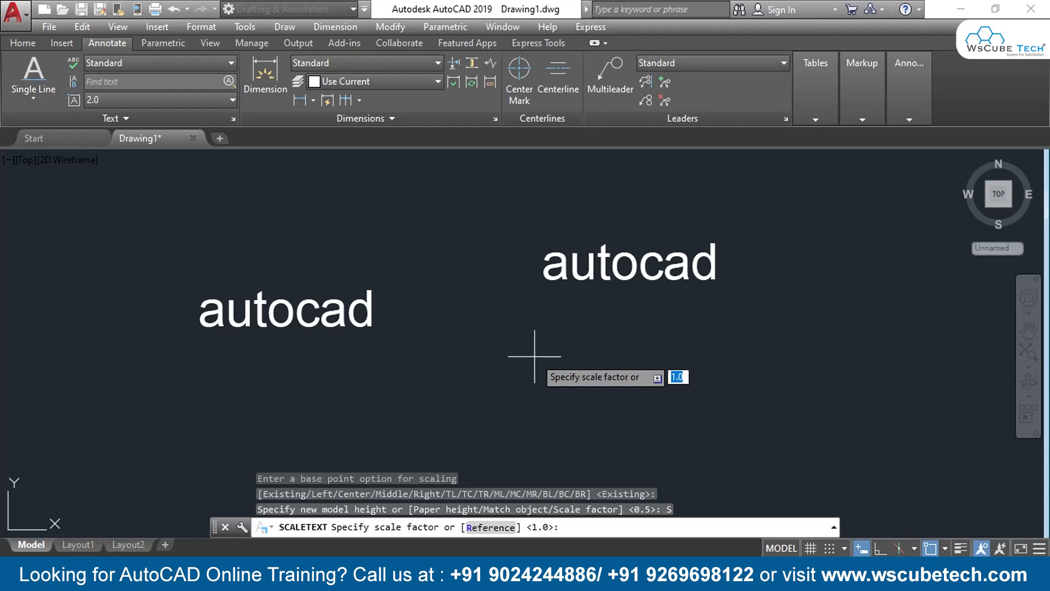
type("4")
key("Return")
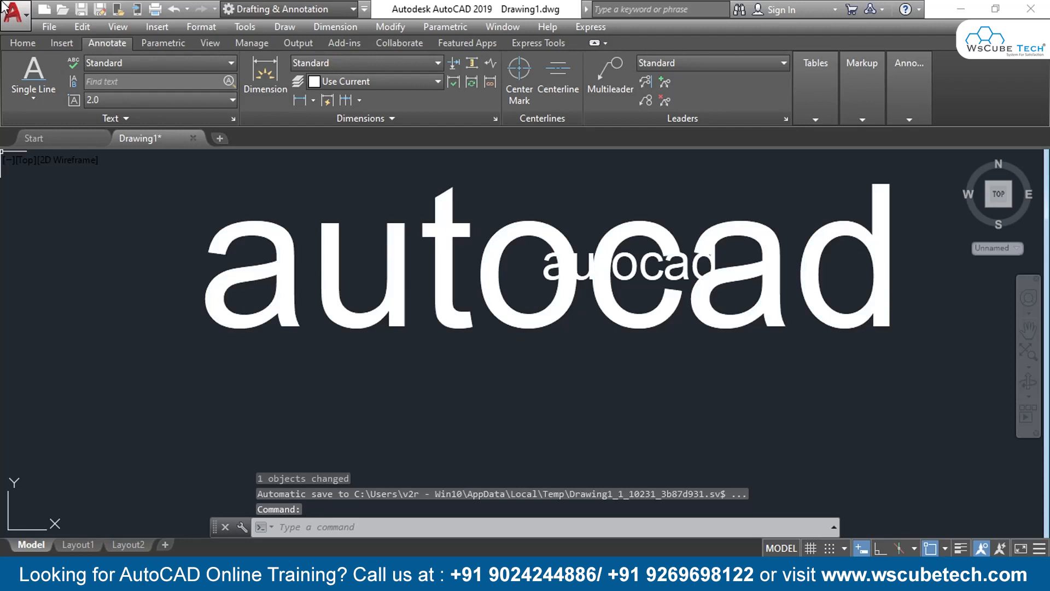
left_click(20, 42)
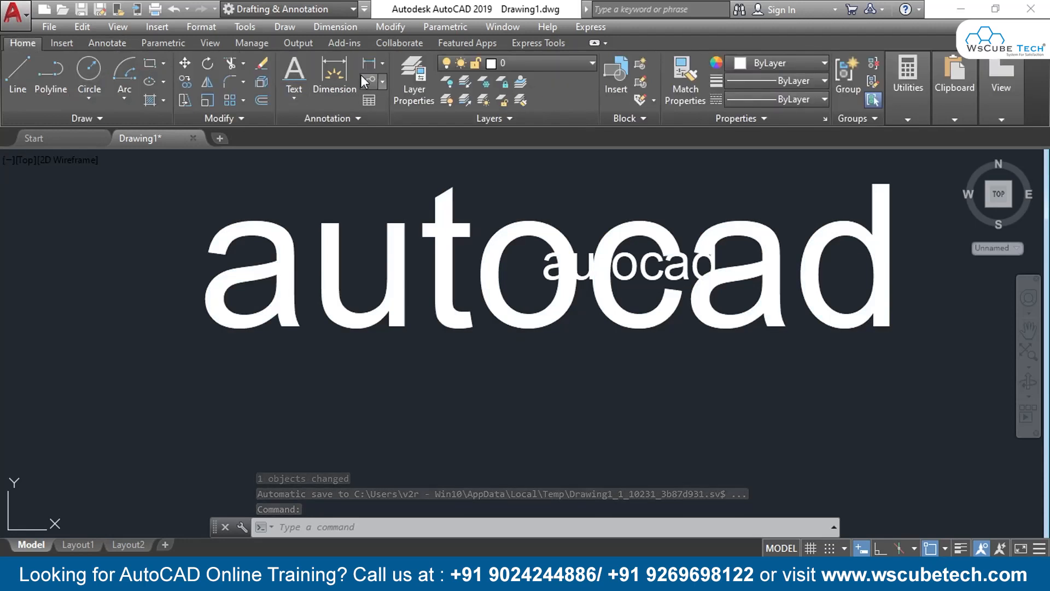
left_click(383, 314)
middle_click_drag(382, 314, 313, 310)
left_click(322, 311)
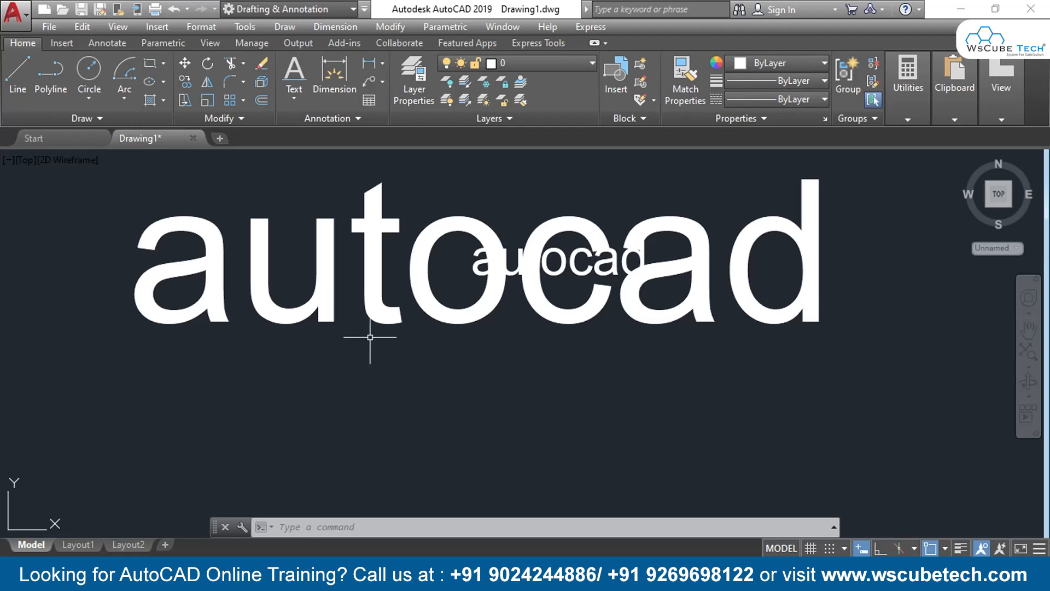
left_click(113, 43)
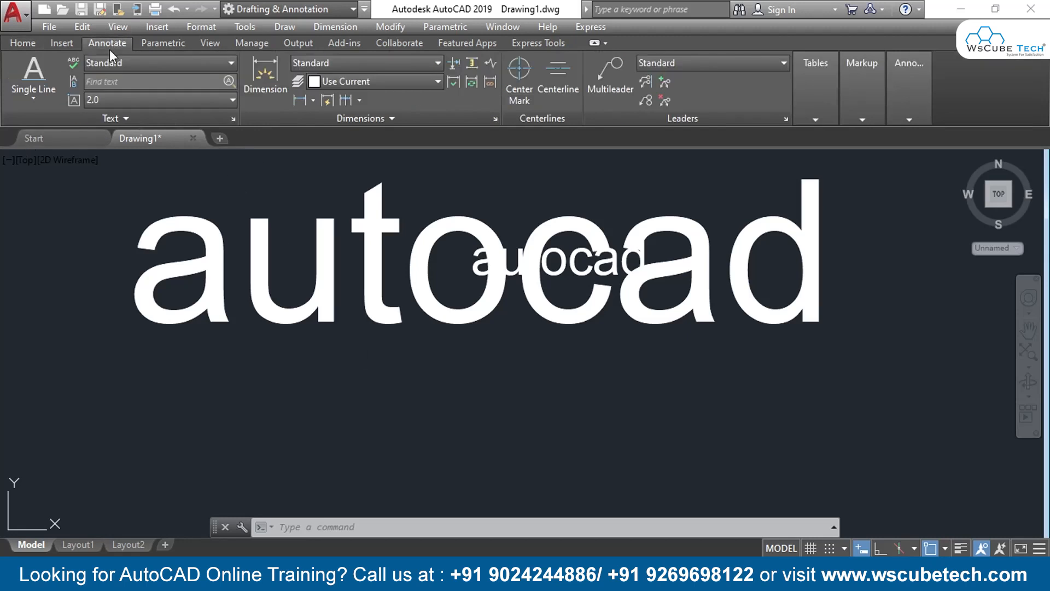
left_click(129, 117)
left_click(390, 26)
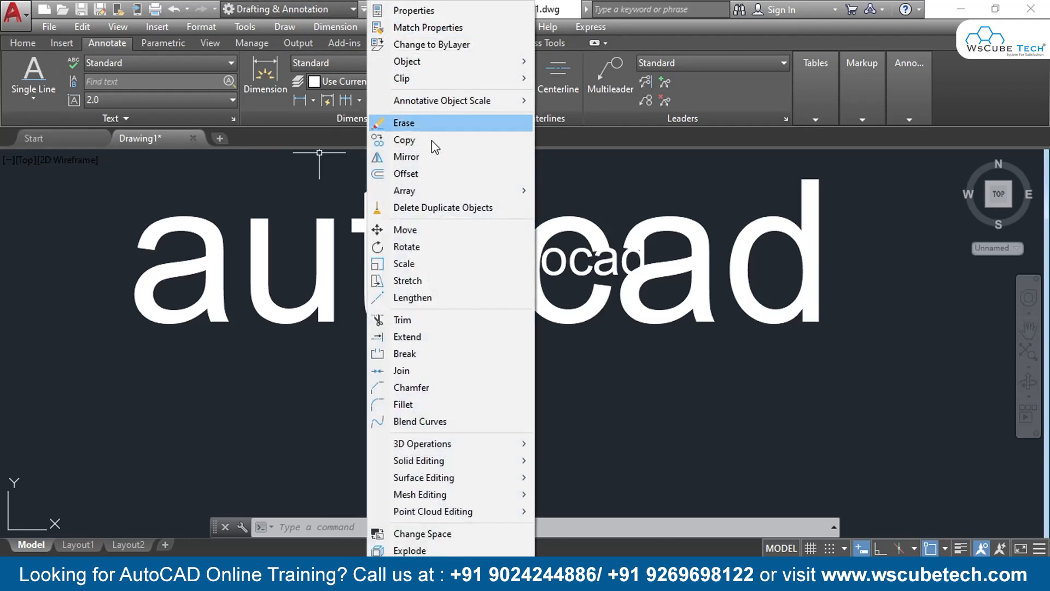
mouse_move(471, 67)
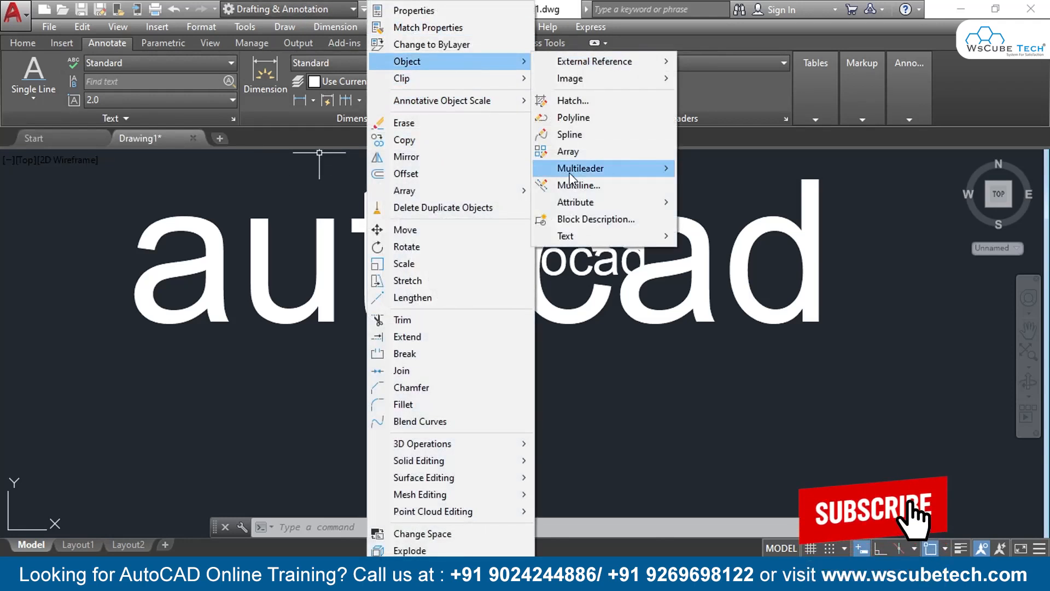
mouse_move(645, 234)
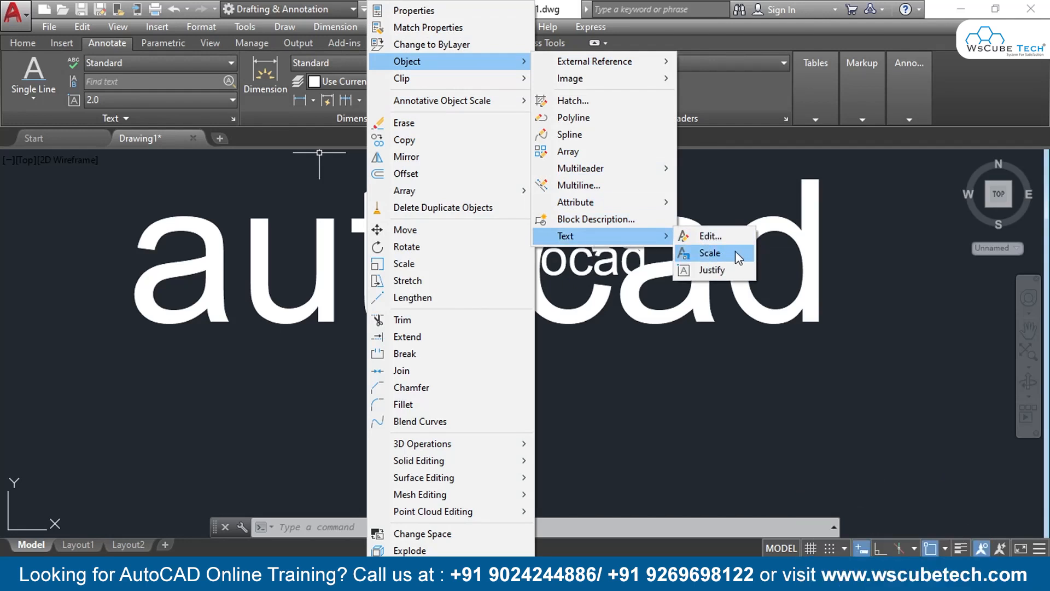
left_click(608, 400)
left_click(459, 371)
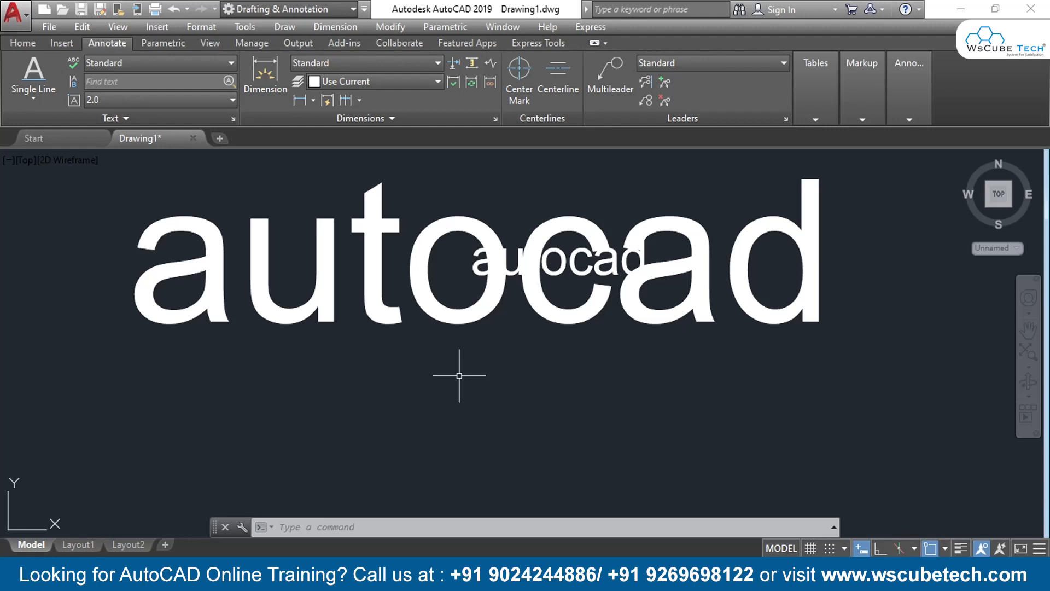
left_click(547, 516)
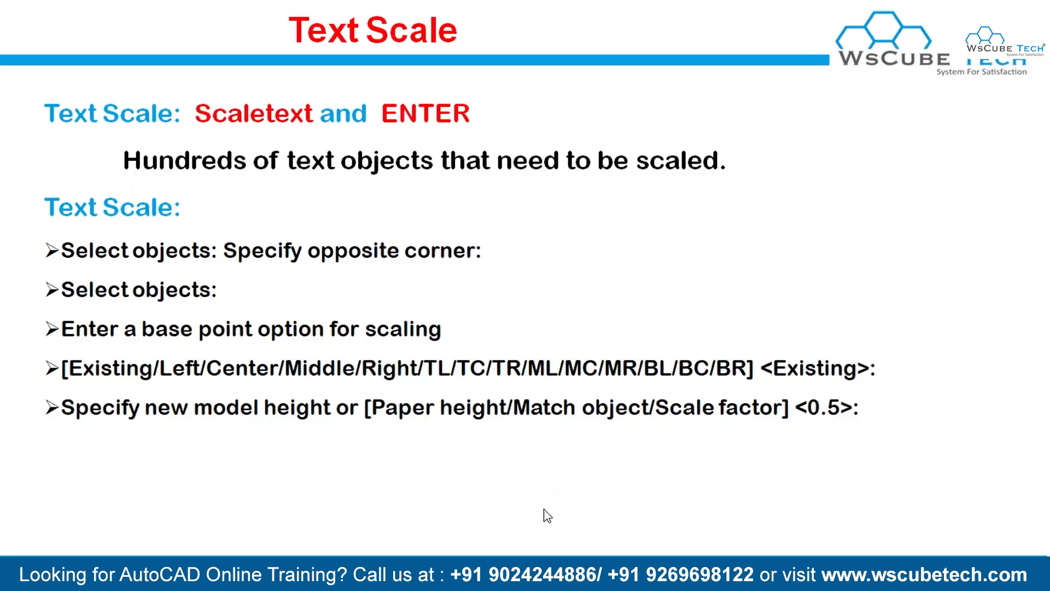
left_click(279, 186)
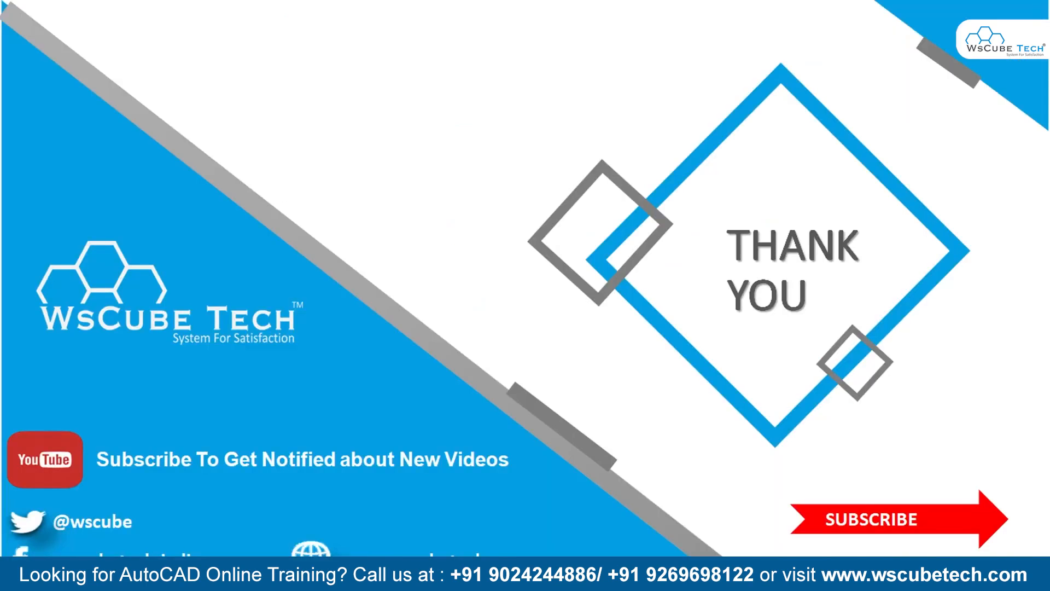